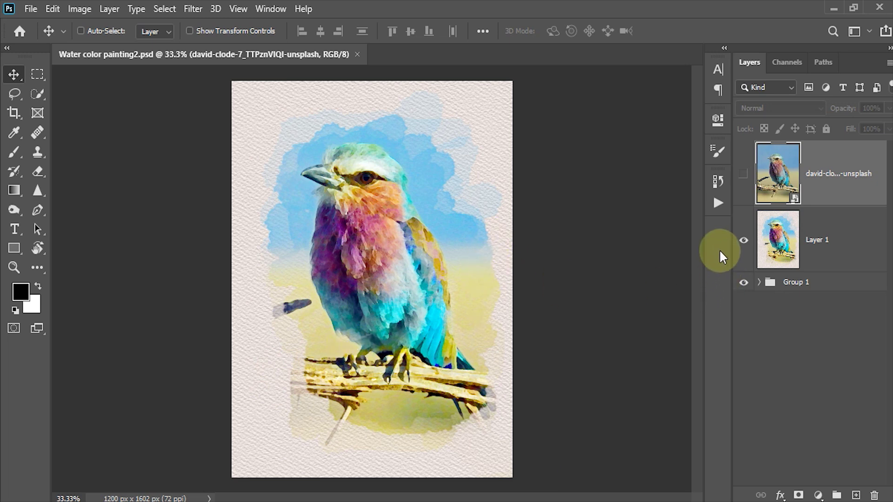
Step: Compare the photo with the result, define the paper texture as a pattern, and return to Water color painting2.psd
left_click(744, 177)
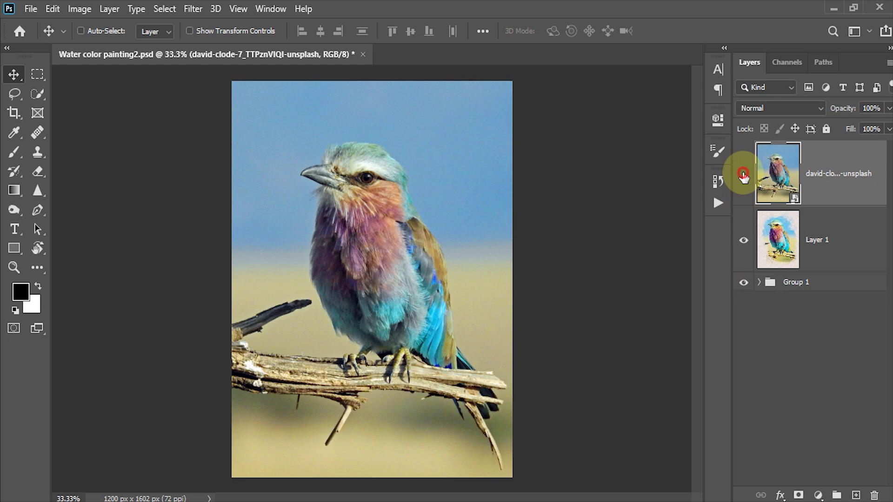
left_click(743, 175)
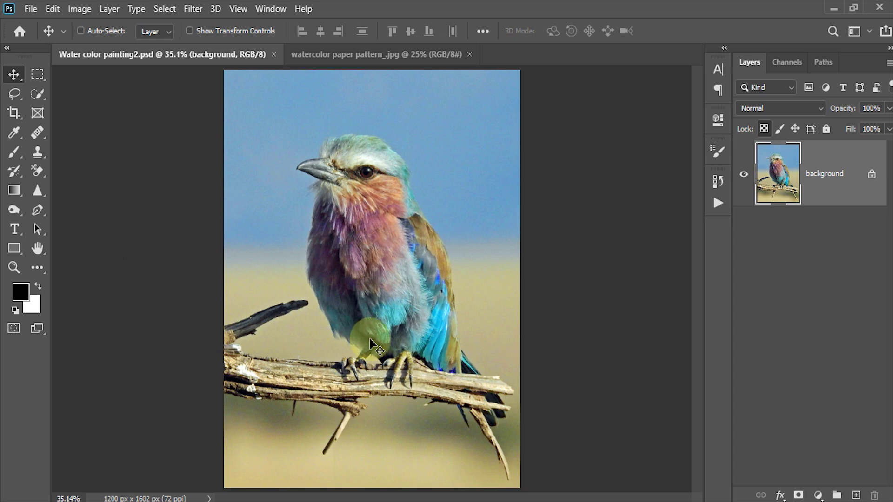
left_click(361, 53)
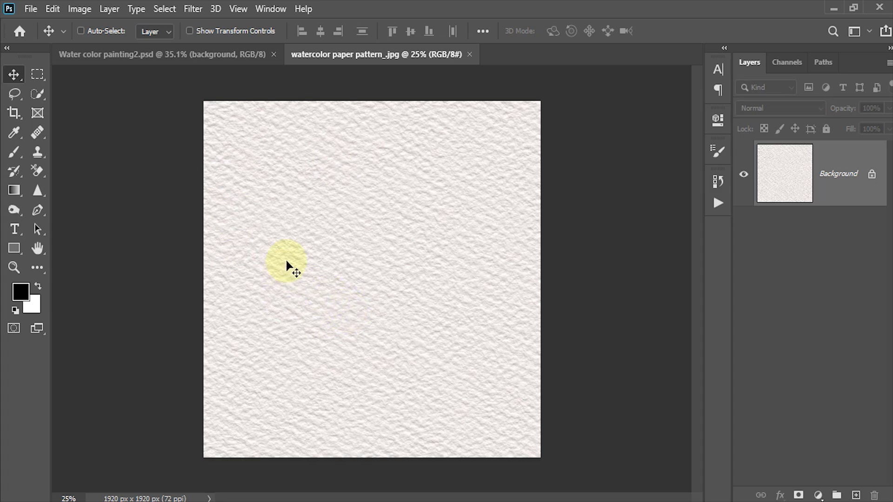
left_click(52, 9)
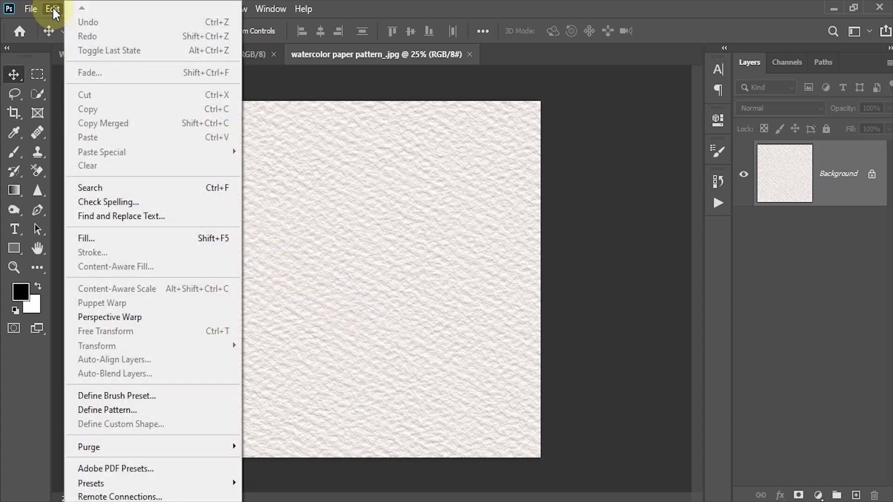
left_click(140, 410)
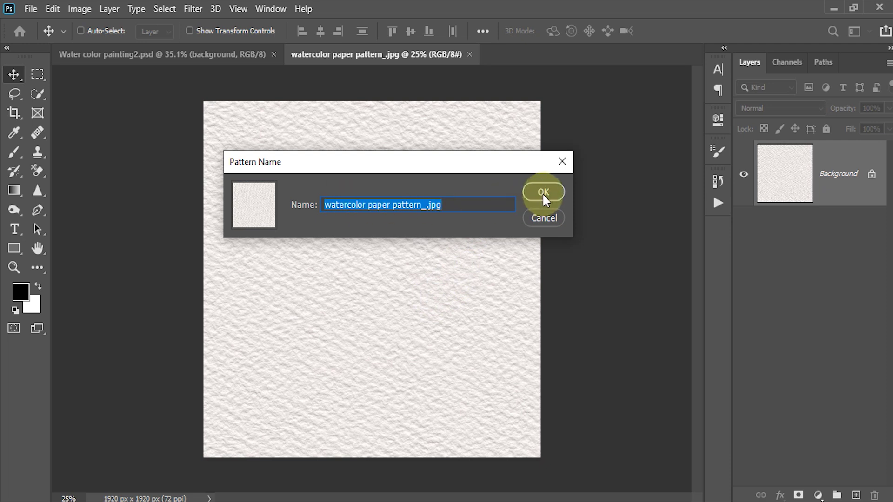
left_click(544, 219)
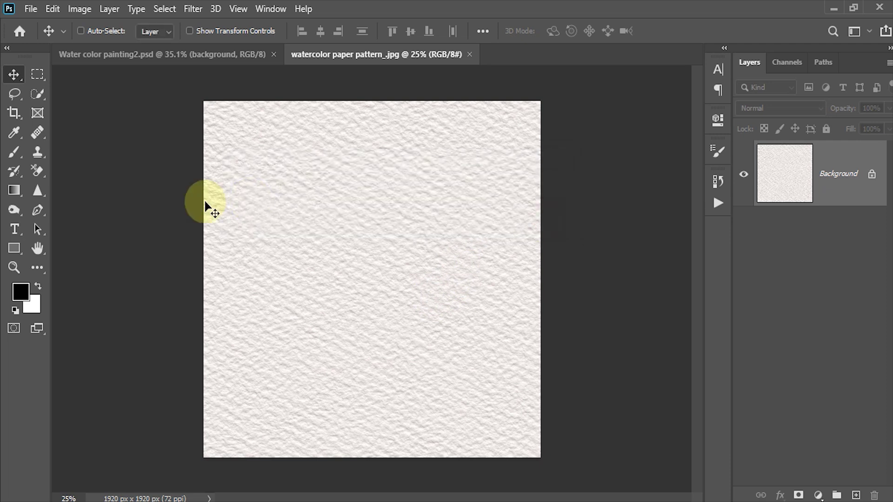
left_click(182, 55)
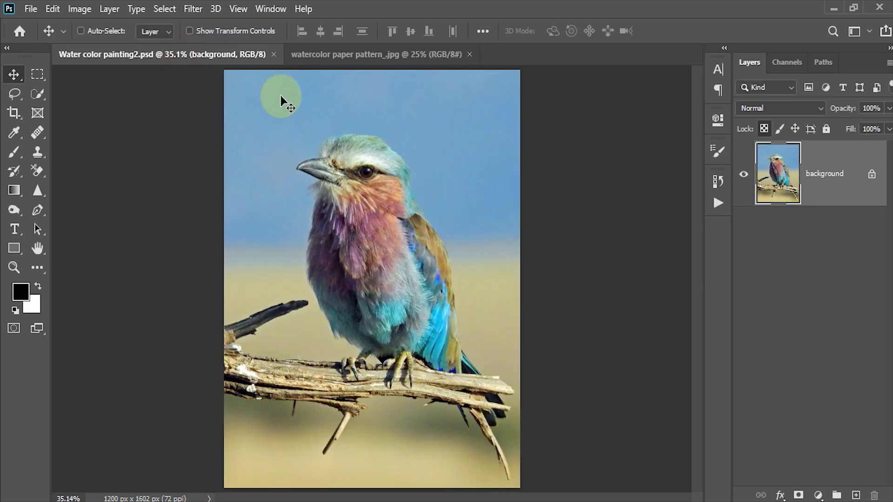
Step: Add a Pattern Fill layer using the watercolor paper pattern at 30% scale
left_click(821, 496)
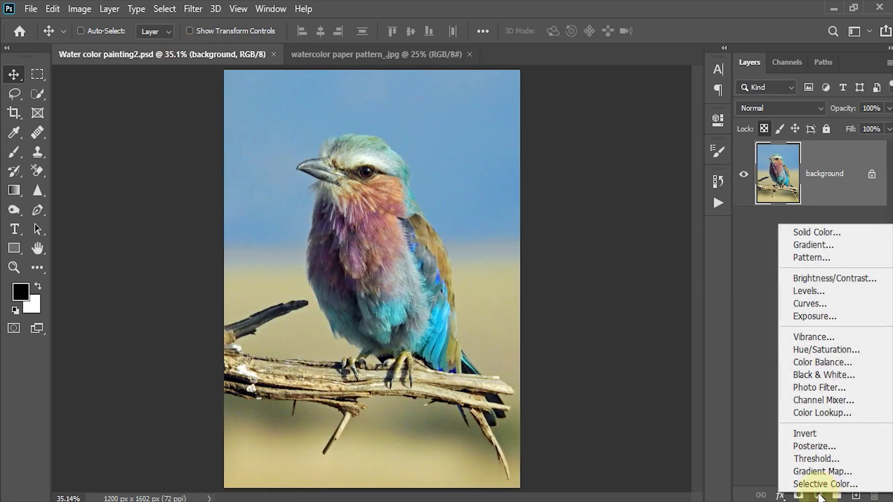
left_click(803, 261)
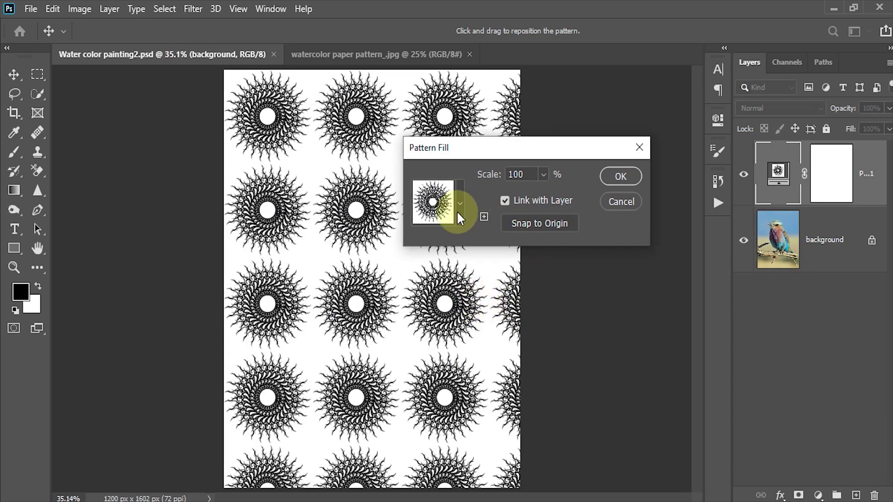
left_click(461, 205)
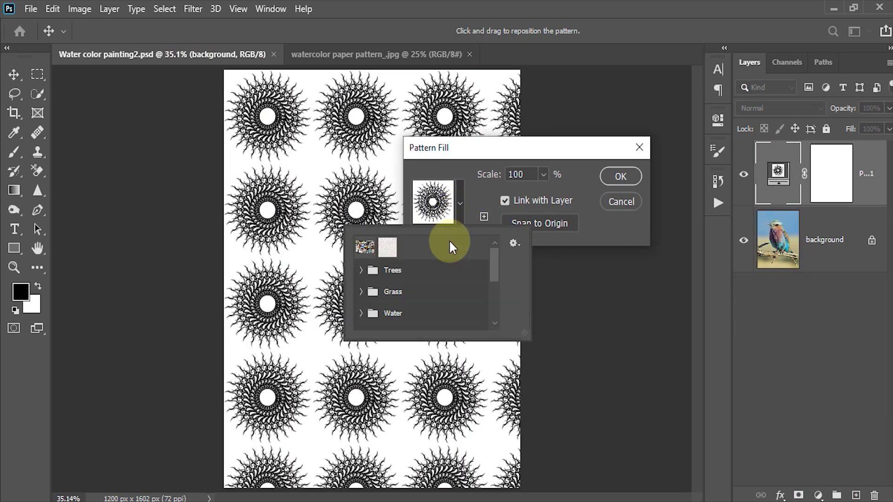
left_click(389, 250)
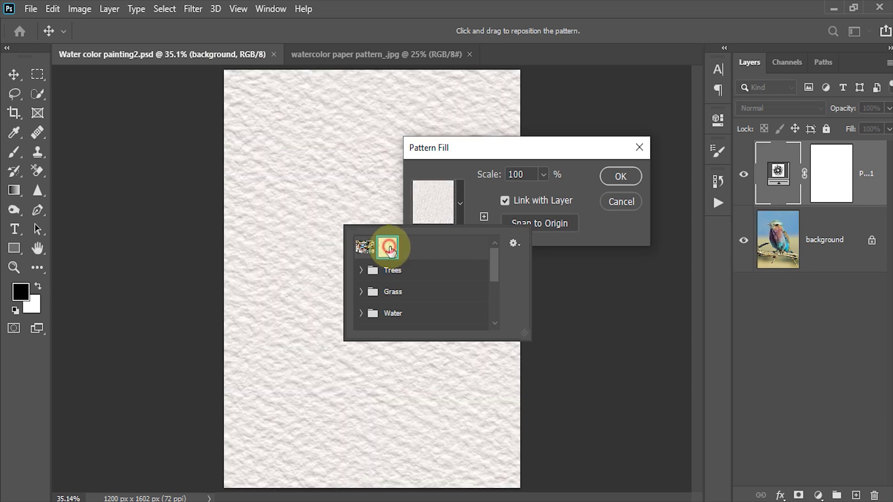
left_click_drag(515, 179, 531, 177)
double_click(531, 176)
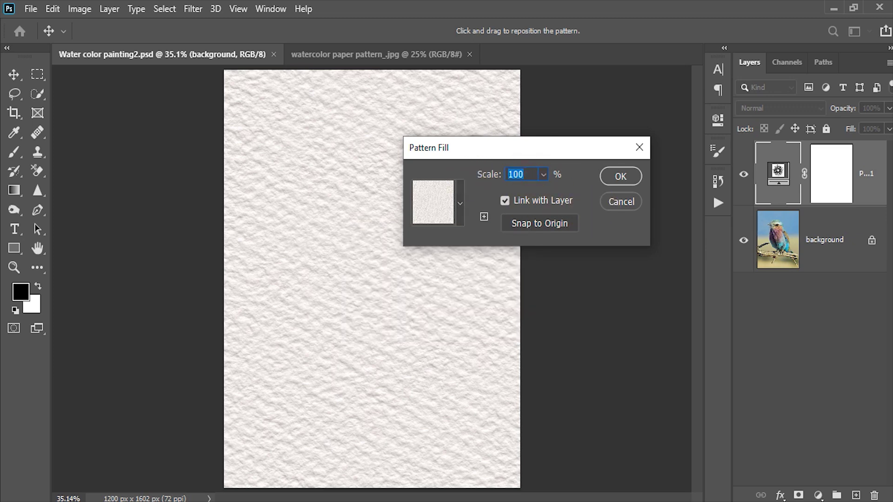
type("30")
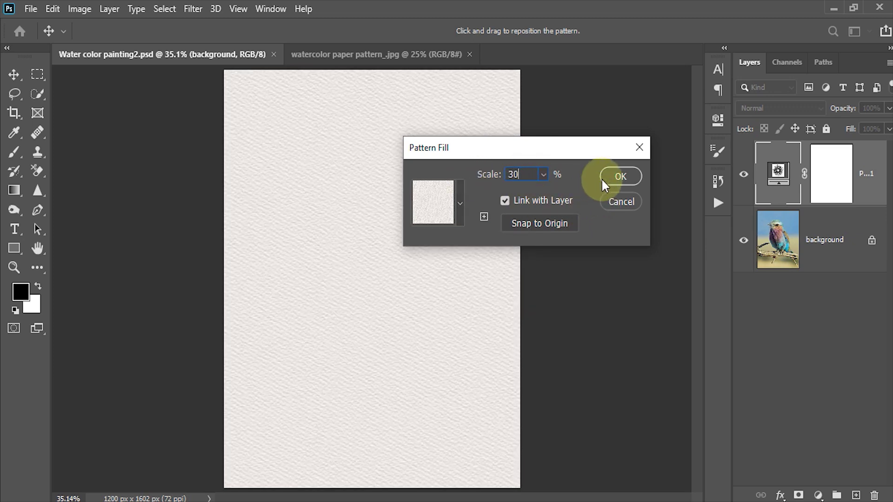
left_click(621, 176)
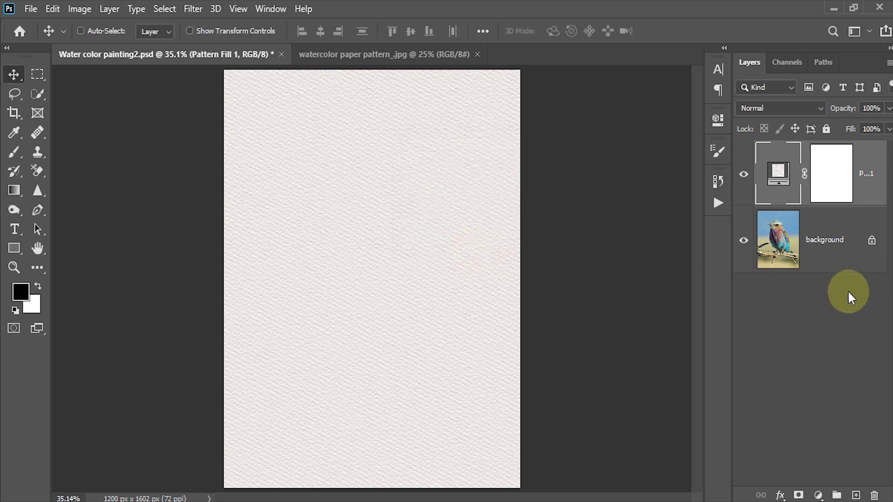
Step: Convert the bird photo layer to a smart object and move it above the pattern fill
left_click(873, 245)
right_click(823, 233)
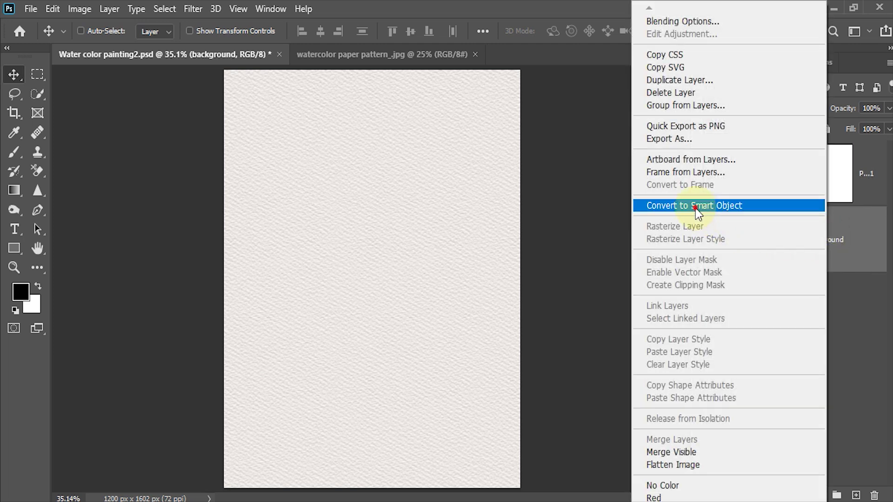
left_click(696, 208)
left_click_drag(784, 250, 785, 158)
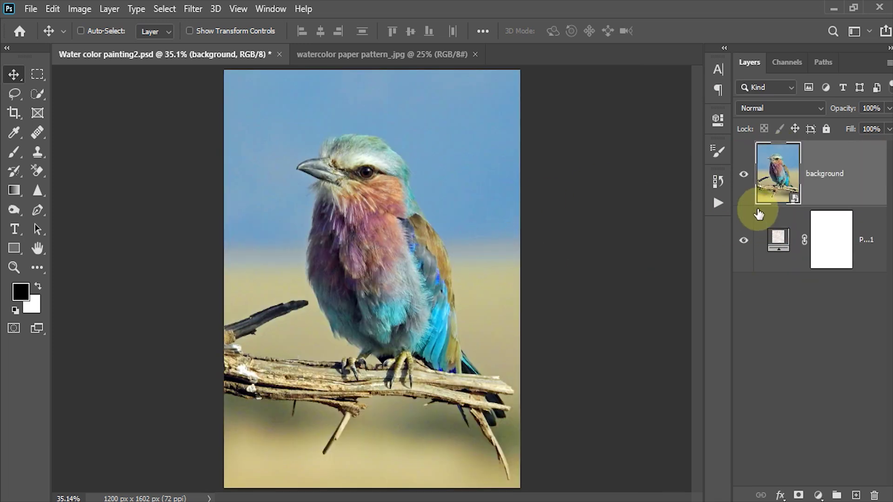
Step: Apply the Dry Brush filter to the bird through the Filter Gallery
left_click(191, 9)
left_click(191, 9)
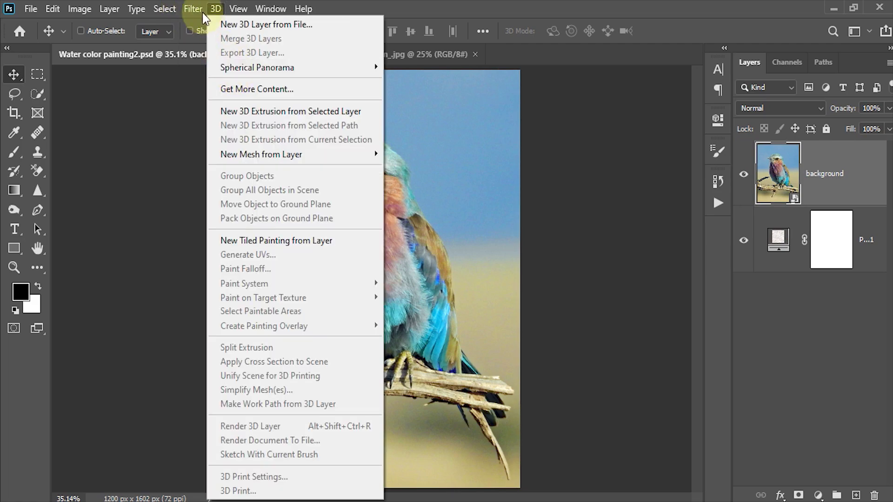
left_click(205, 71)
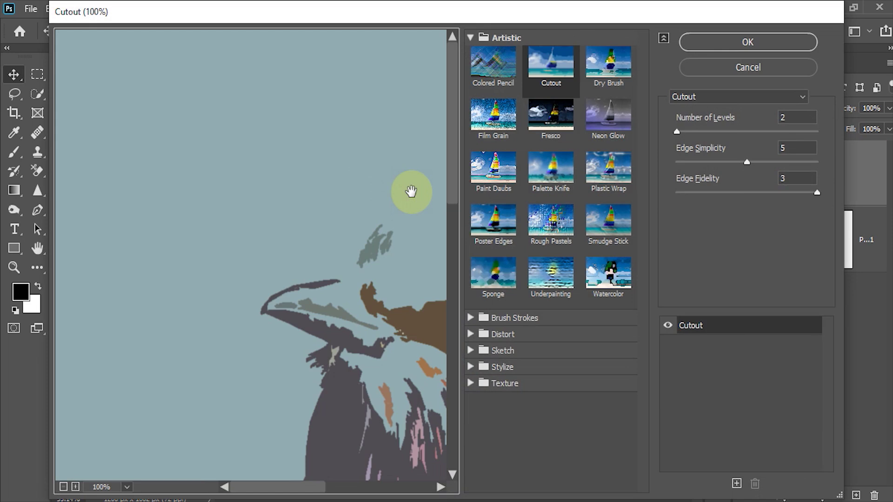
left_click(610, 70)
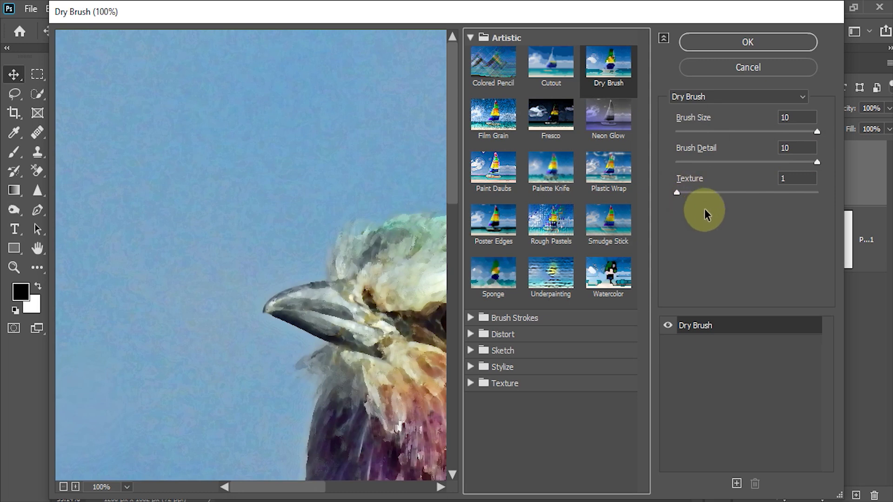
left_click(762, 47)
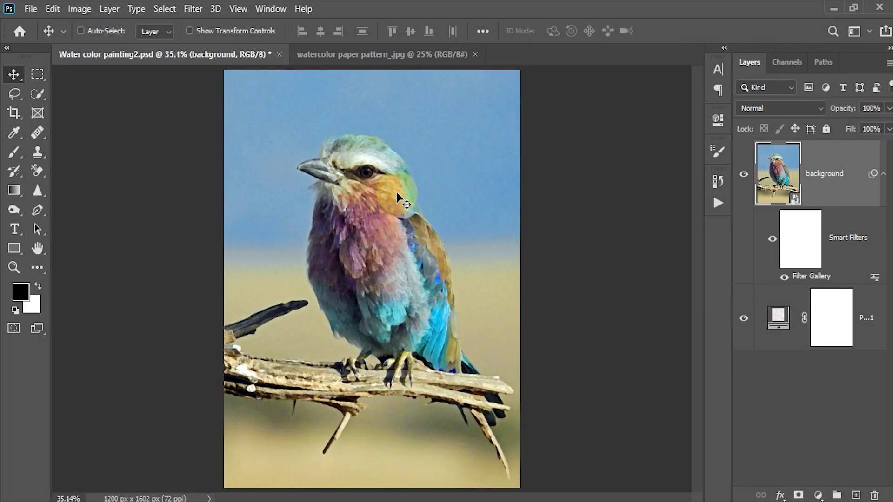
left_click(192, 9)
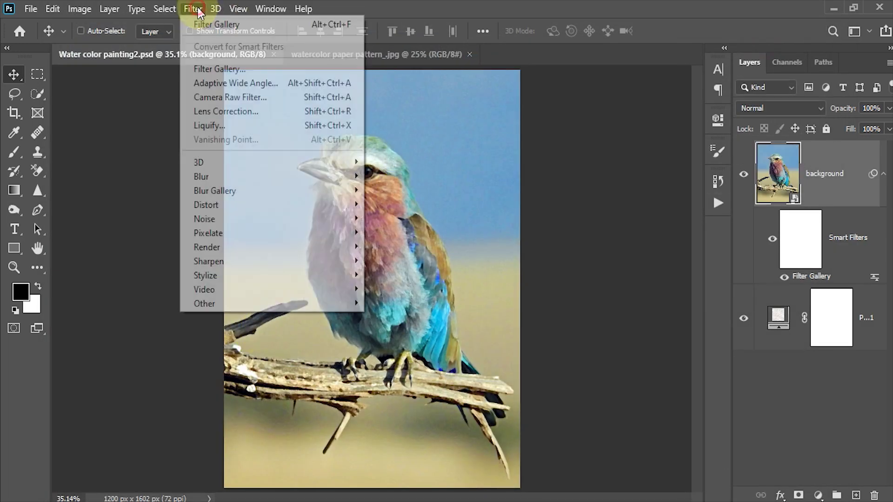
Step: Apply a Cutout filter from the Filter Gallery with Edge Simplicity set to 0
left_click(219, 70)
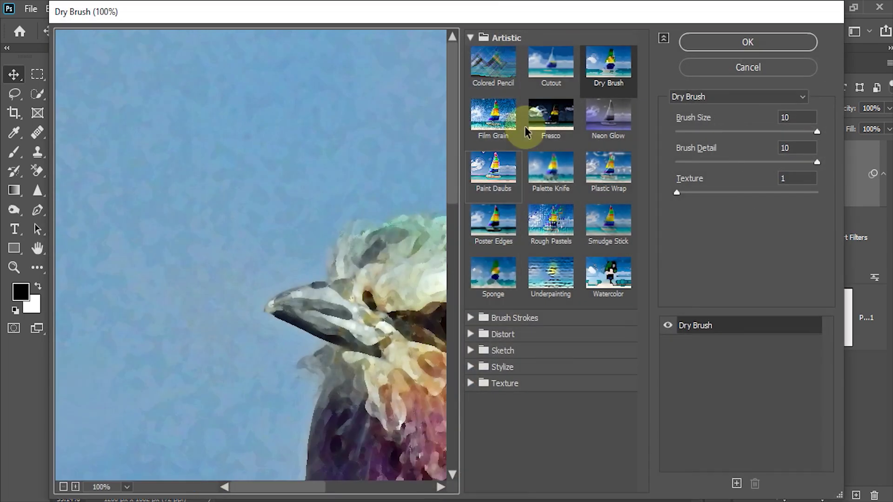
left_click(548, 63)
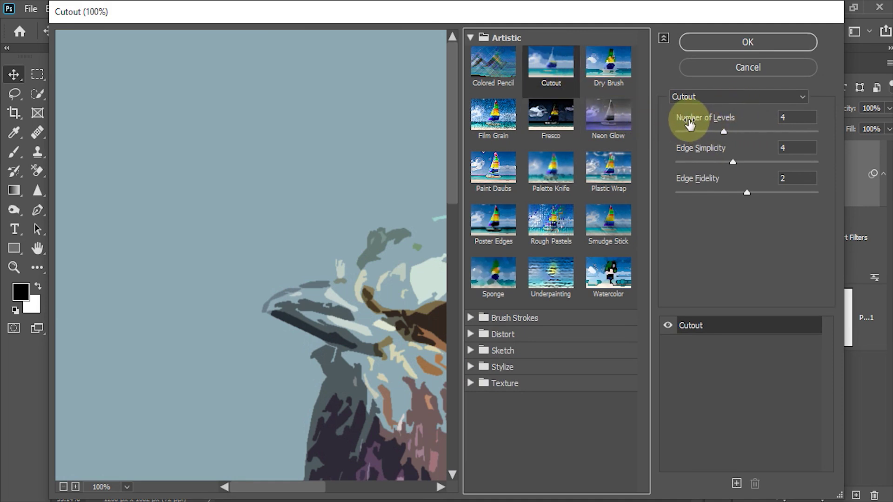
left_click(792, 118)
type("8")
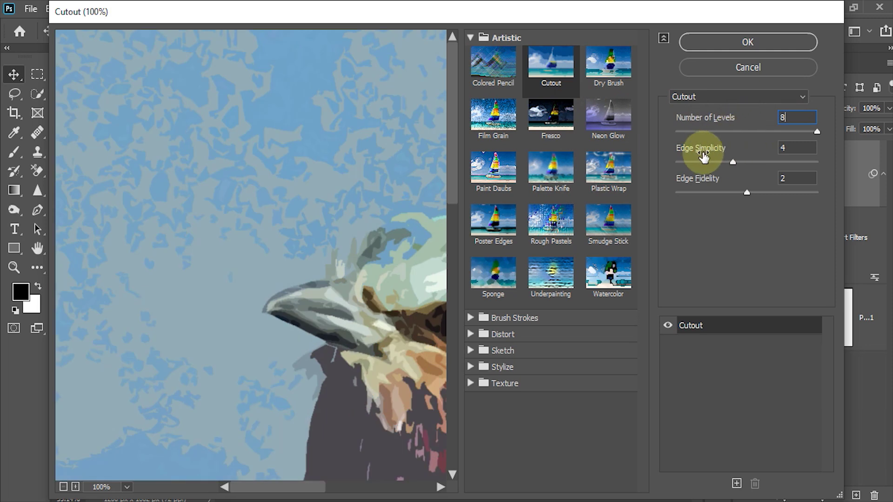
left_click(792, 148)
type("0")
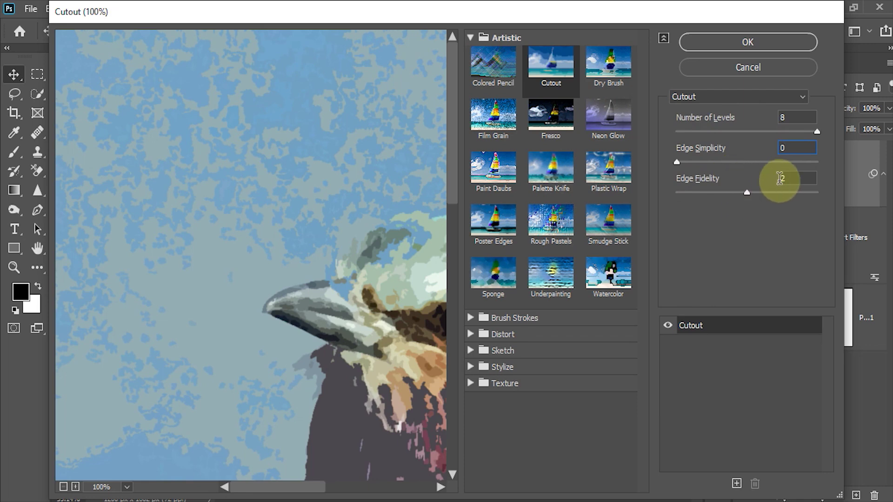
left_click(792, 181)
type("1")
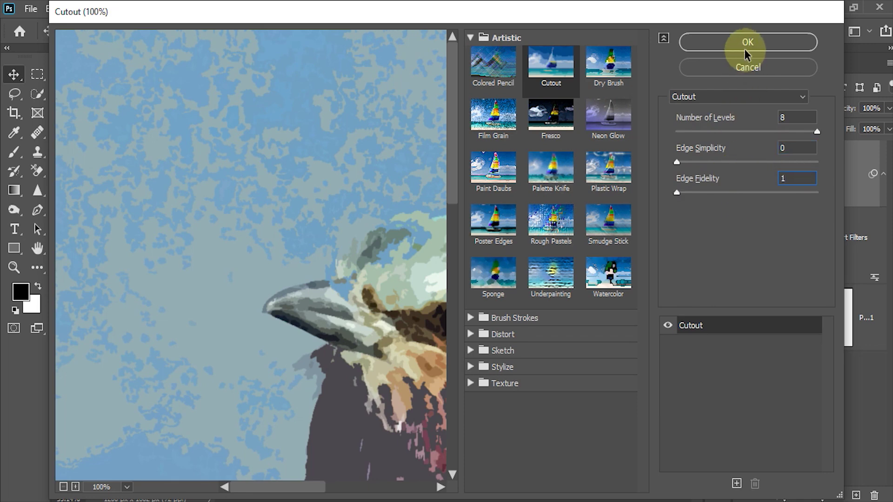
left_click(747, 41)
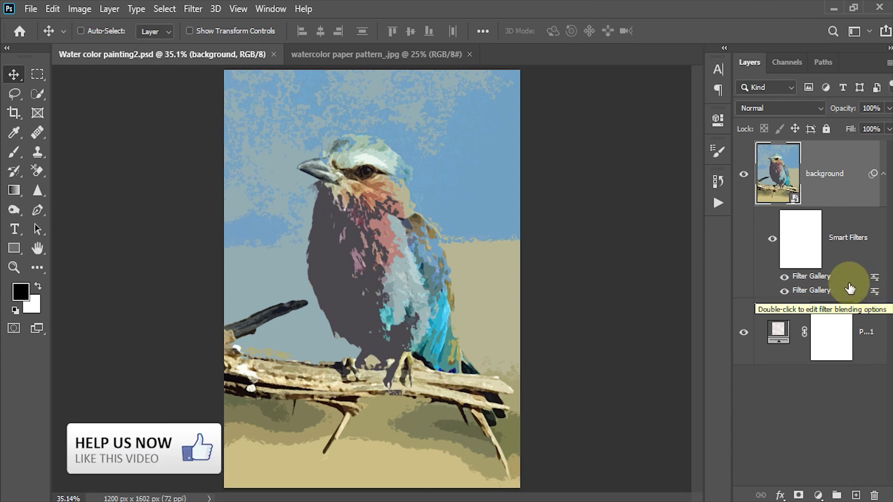
Step: Set the Cutout smart filter's blending mode to Pin Light
double_click(875, 281)
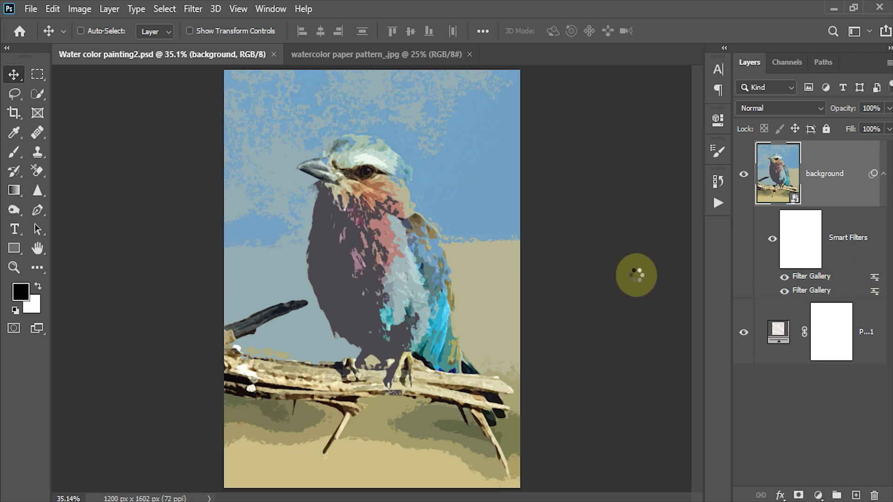
left_click_drag(552, 98, 517, 94)
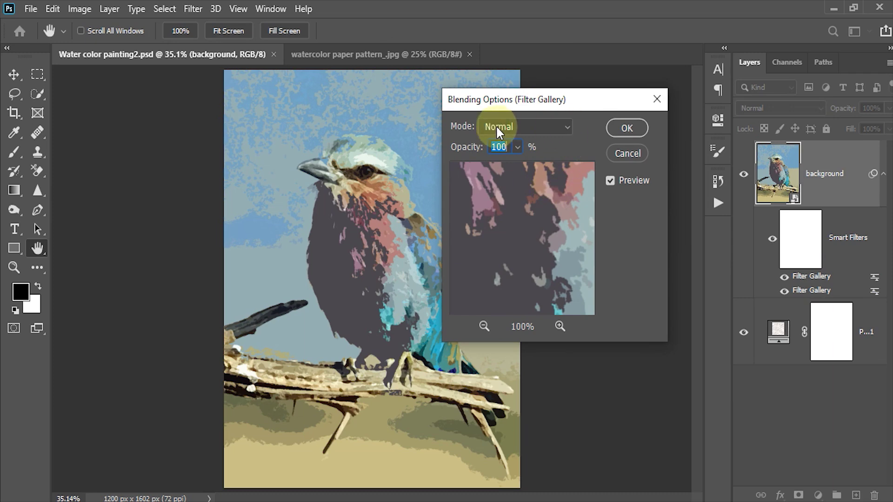
left_click(567, 127)
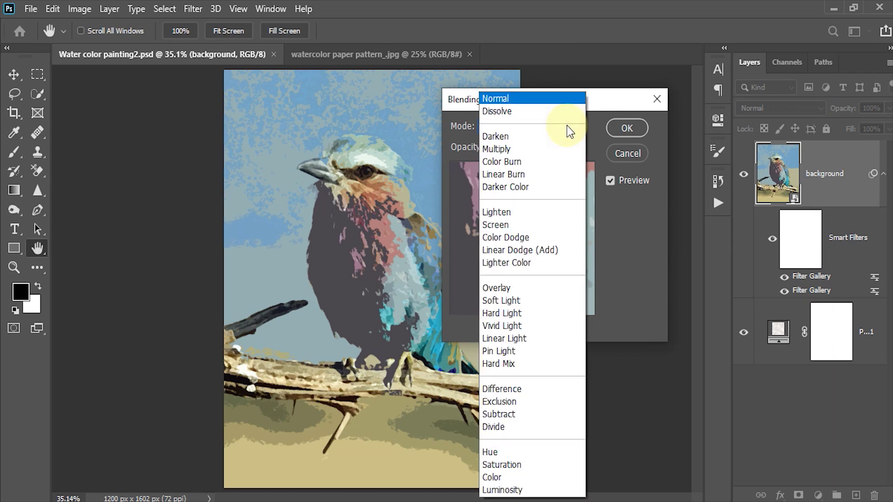
left_click(516, 351)
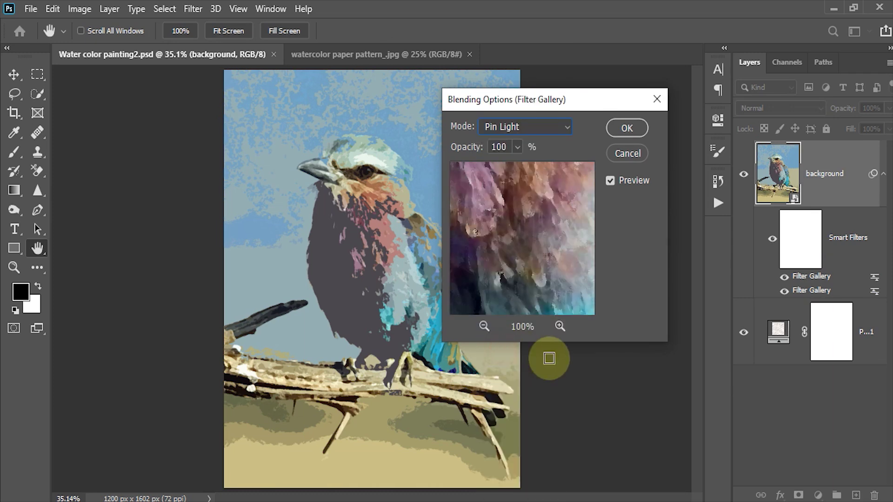
left_click(623, 128)
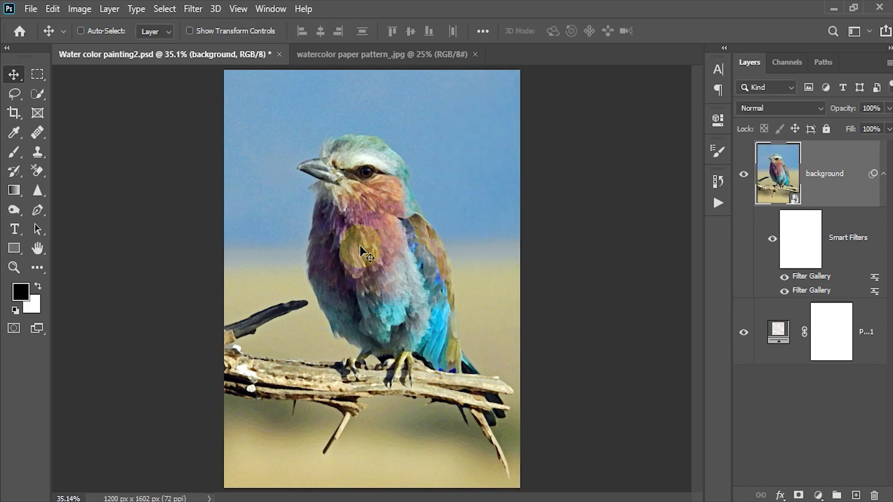
Step: Apply Smart Blur with radius 25, threshold 100 and High quality
left_click(193, 8)
mouse_move(203, 176)
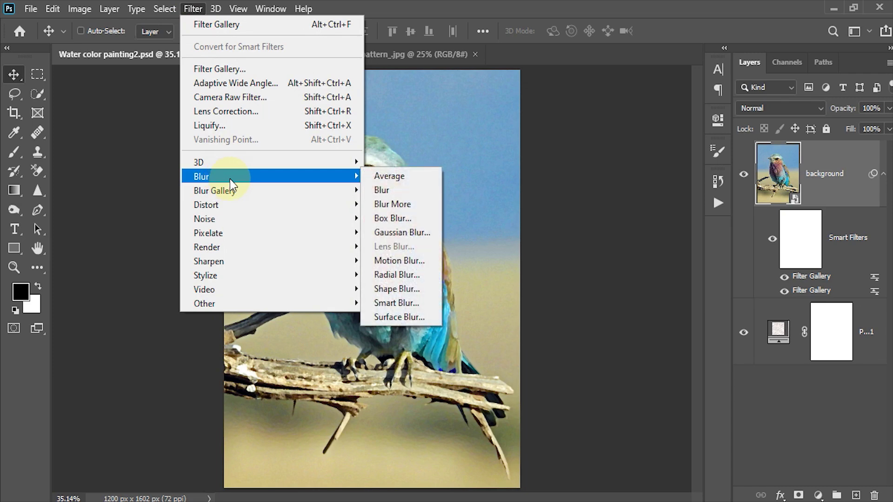
left_click(392, 303)
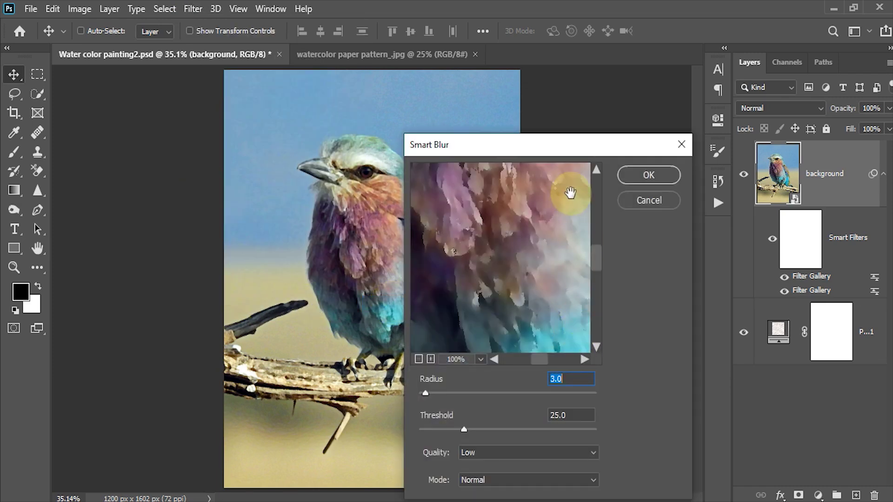
left_click_drag(565, 148, 546, 74)
type("25")
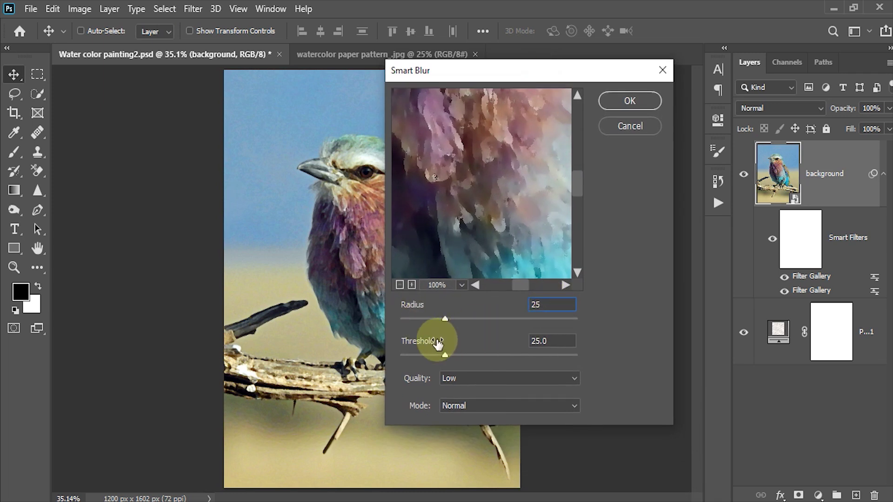
left_click(550, 344)
type("100")
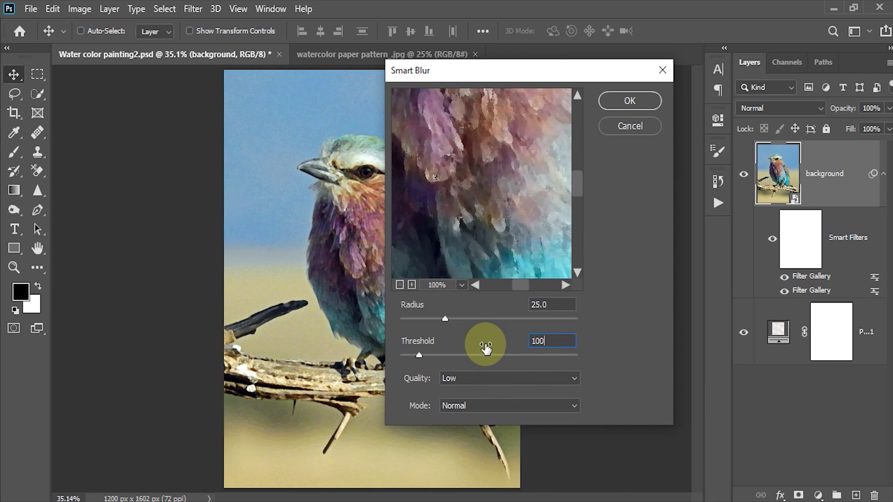
left_click(488, 377)
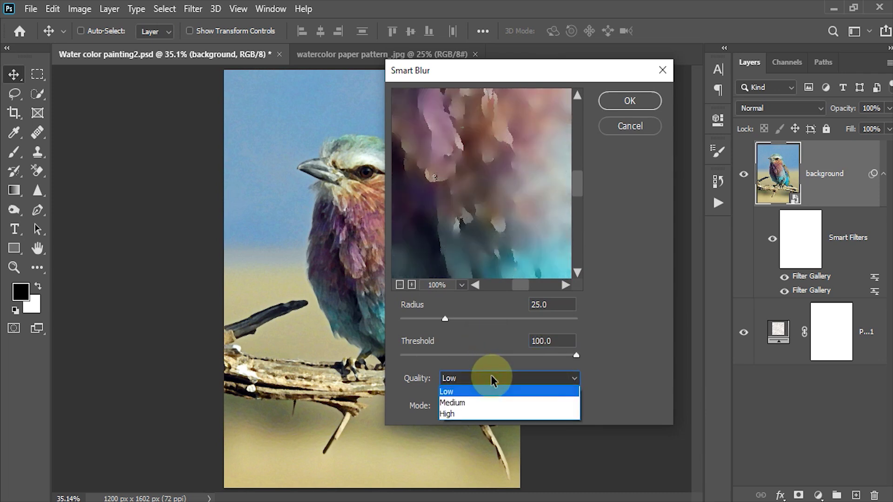
left_click(449, 414)
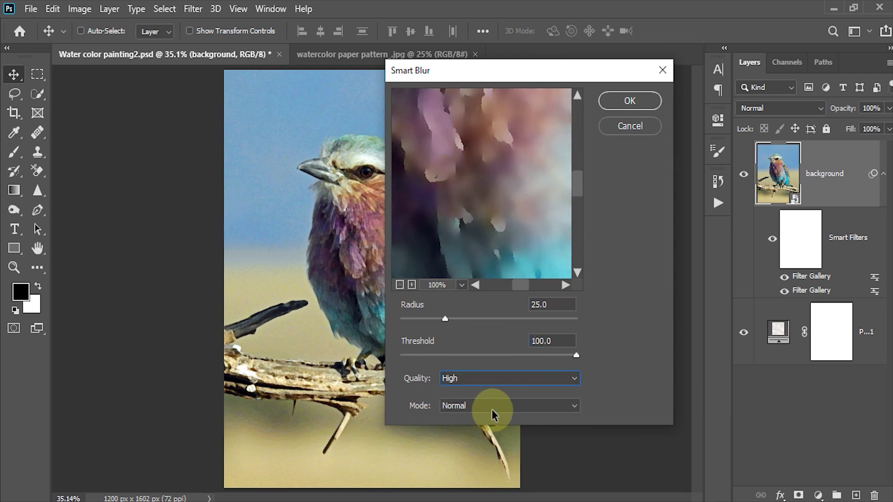
left_click(630, 101)
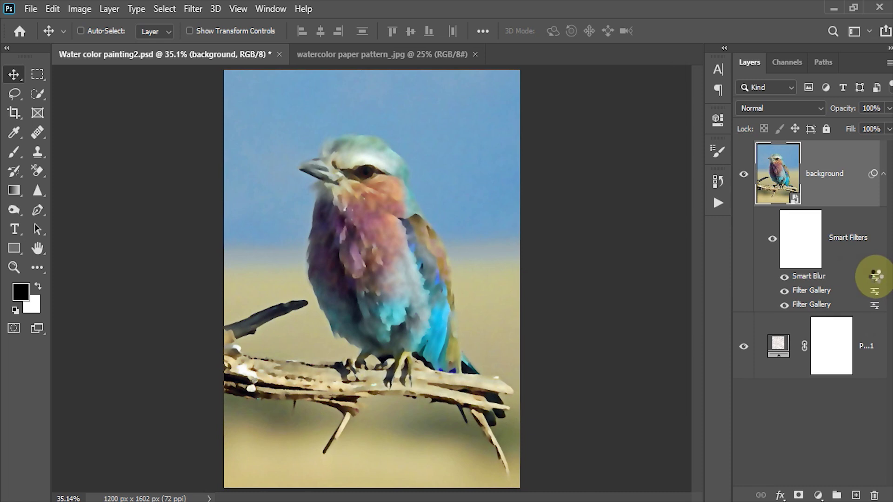
Step: Blend the Smart Blur in Screen mode at 45% opacity, then apply Find Edges
double_click(875, 278)
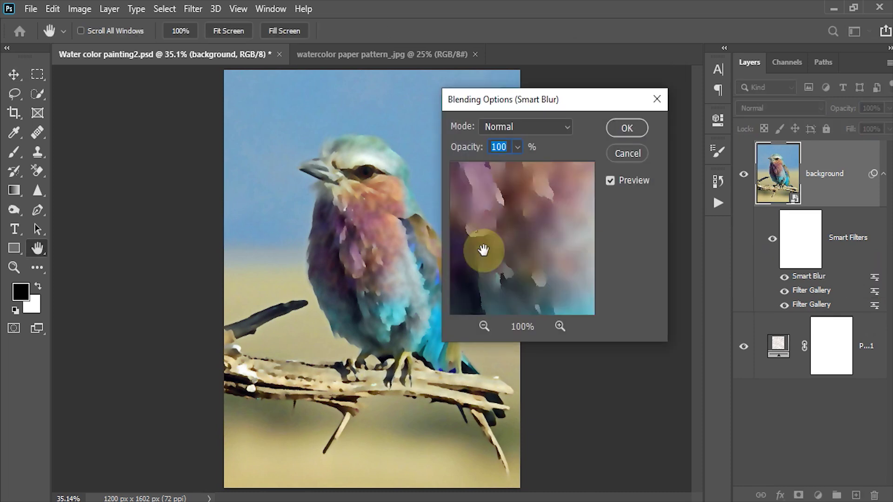
left_click(567, 125)
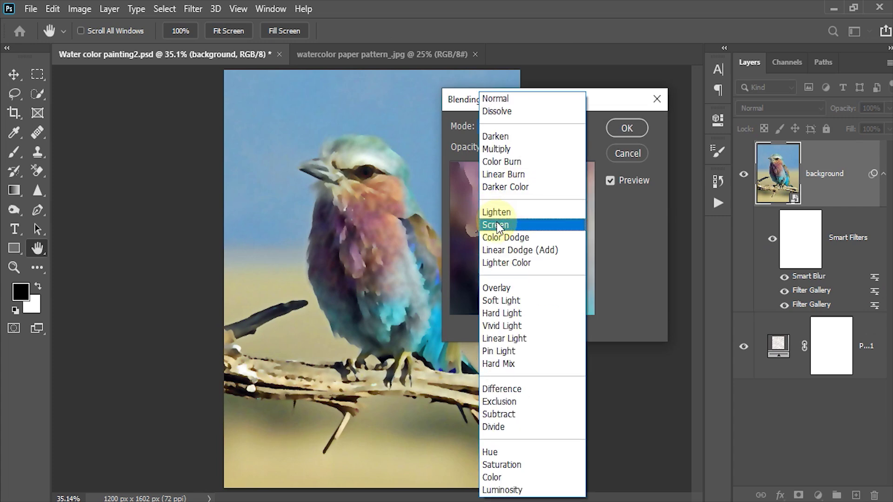
left_click(495, 225)
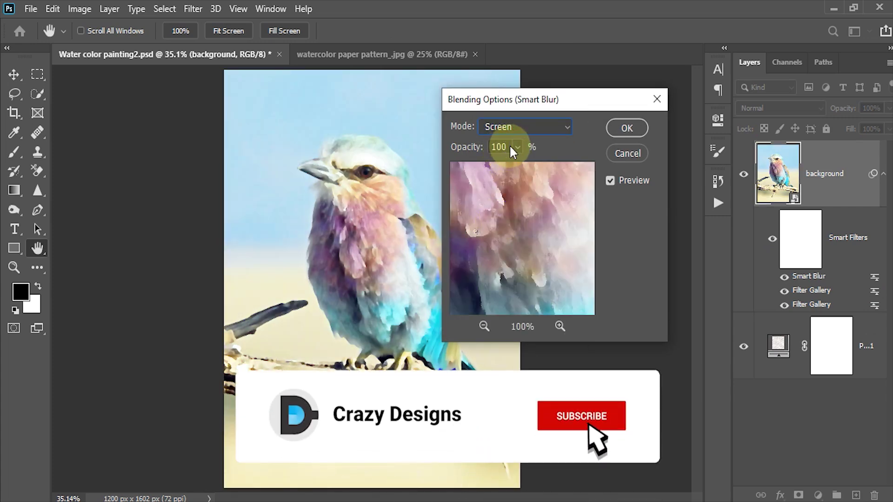
double_click(507, 147)
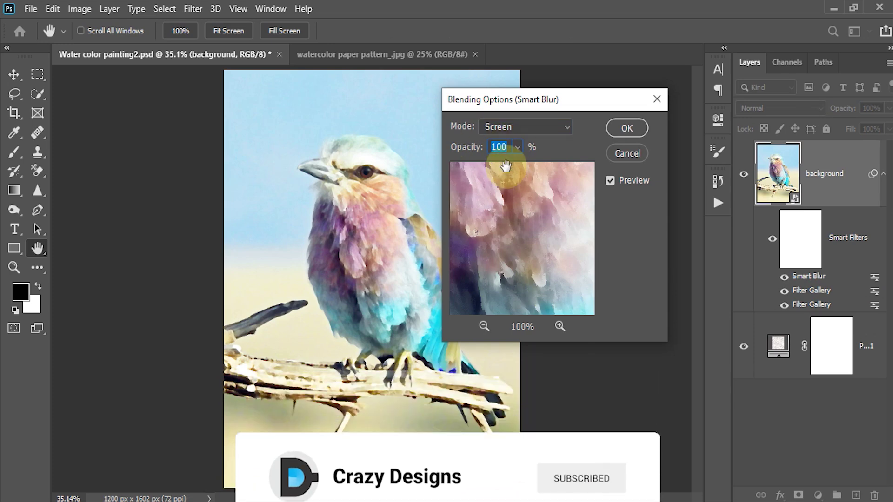
type("45")
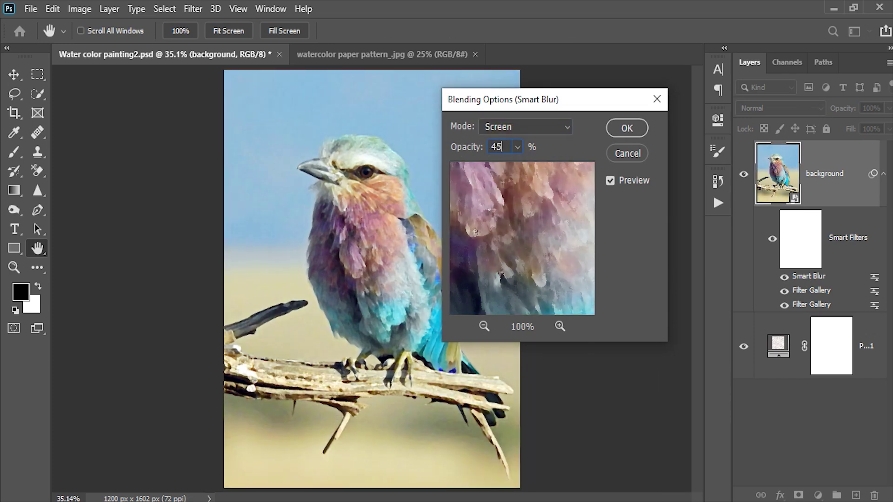
left_click(615, 128)
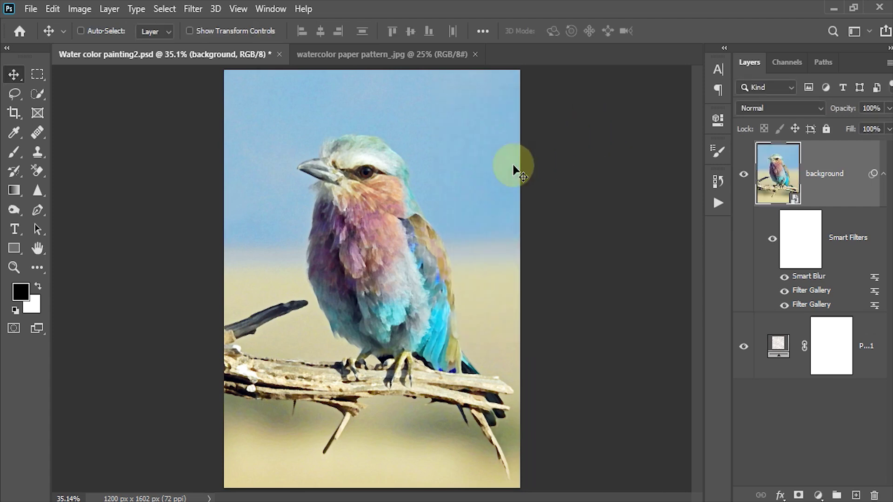
left_click(191, 9)
mouse_move(205, 275)
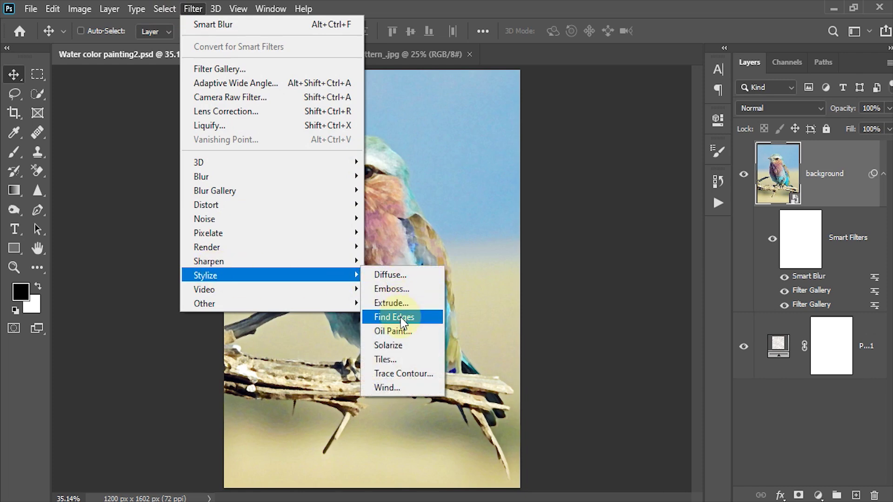
left_click(404, 319)
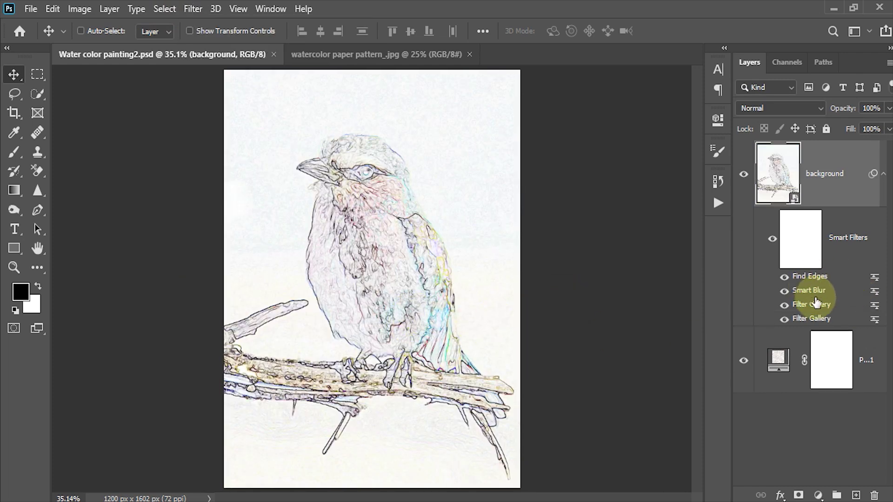
Step: Set the Find Edges filter's blending to Soft Light at 70% opacity
double_click(875, 279)
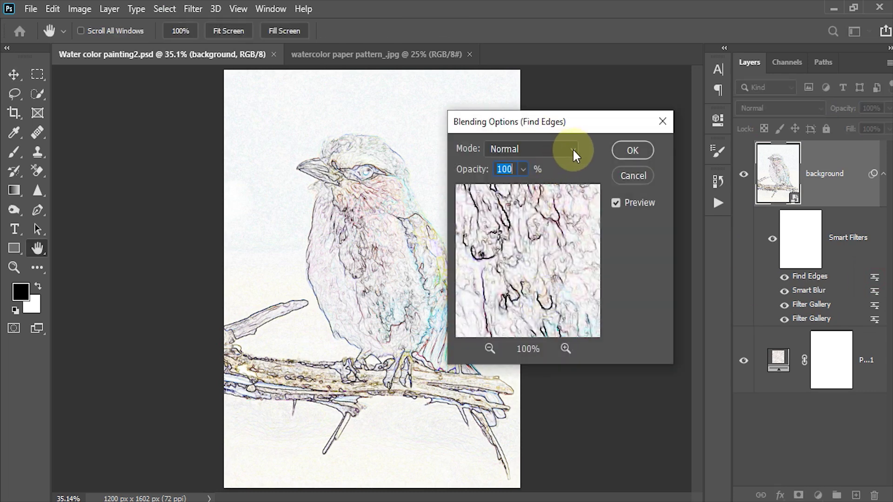
left_click(573, 149)
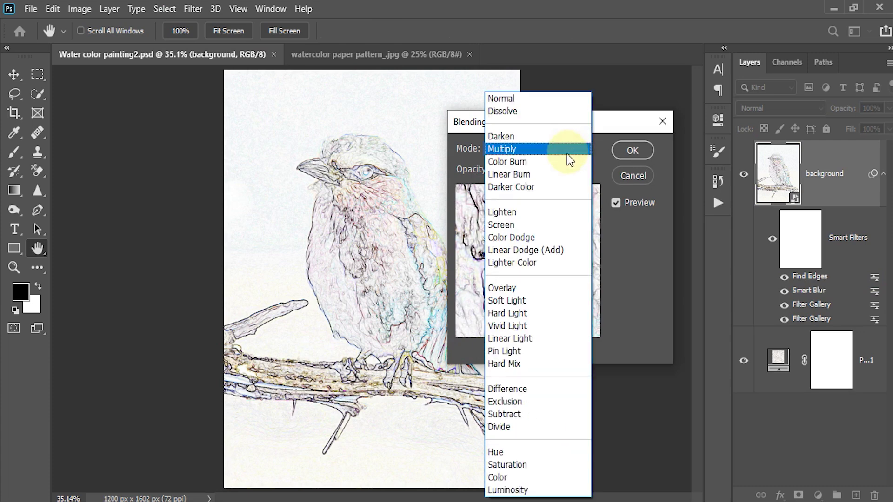
left_click(530, 300)
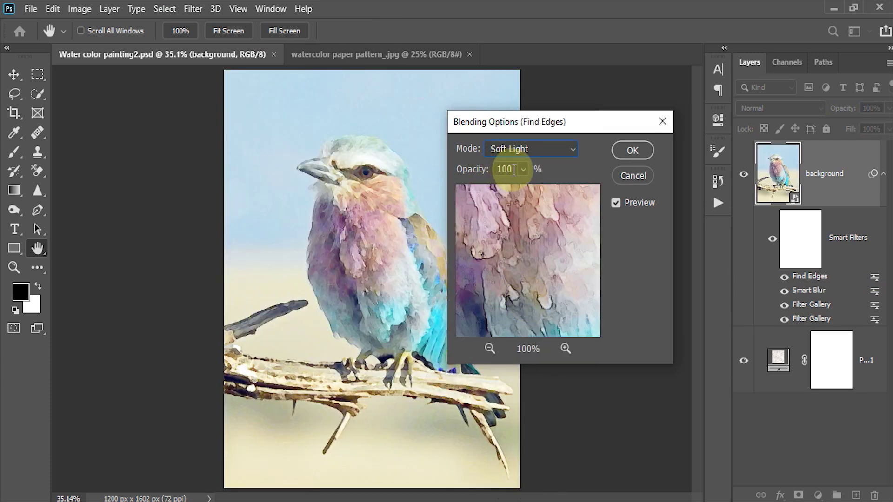
left_click_drag(514, 169, 438, 171)
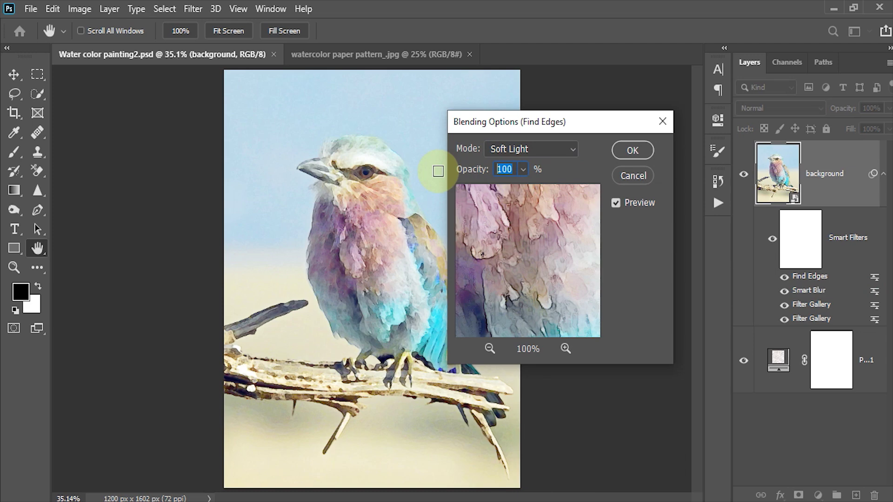
type("70")
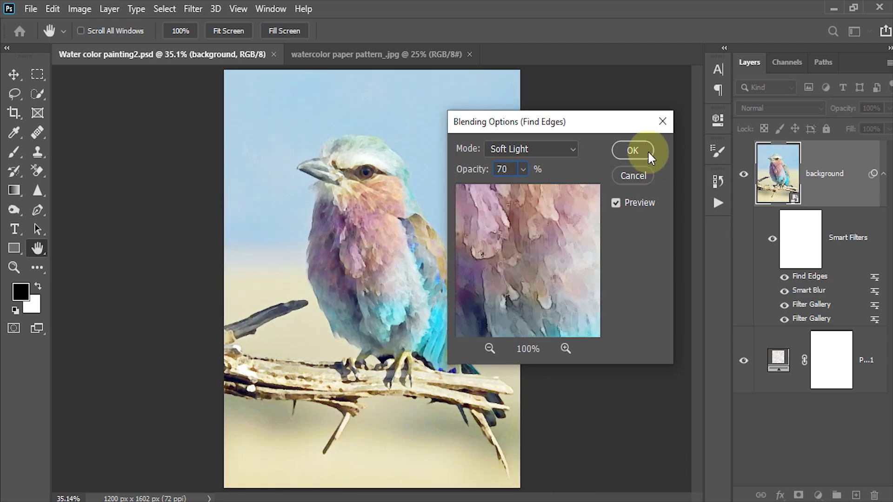
left_click(635, 148)
Step: Save, then add a Levels adjustment with black input 35 and midtones 0.88
key("ctrl+s")
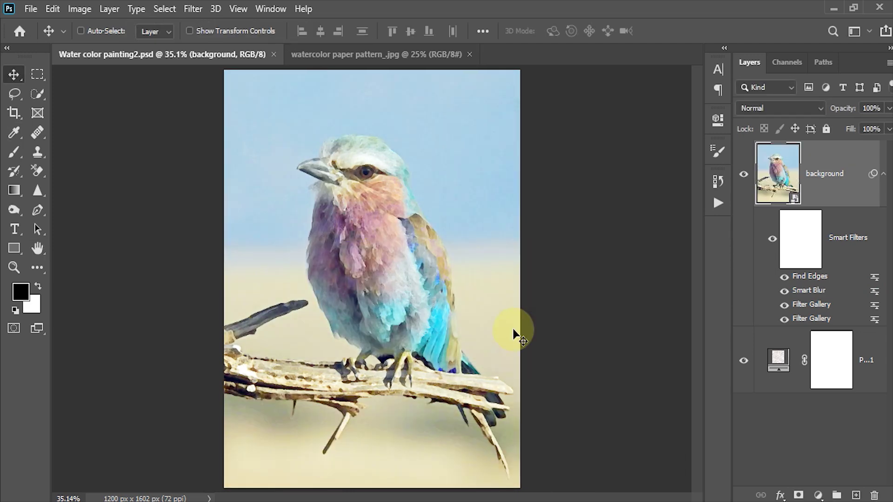
left_click(819, 496)
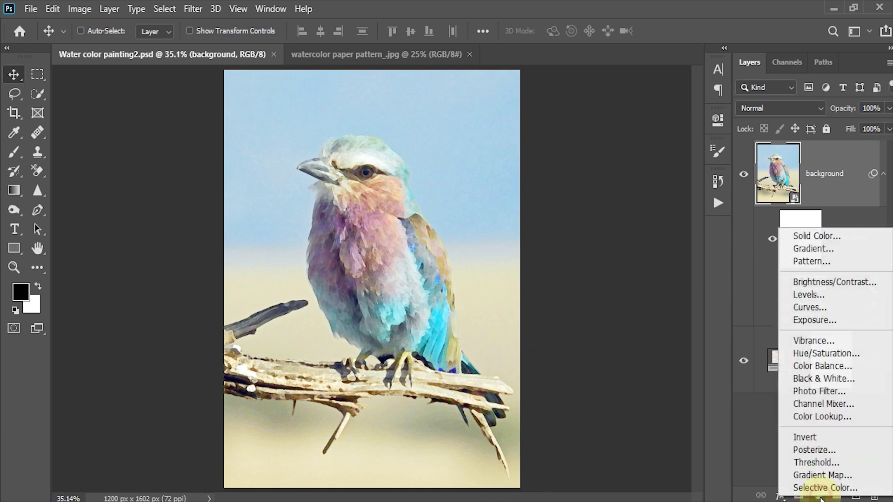
left_click(811, 294)
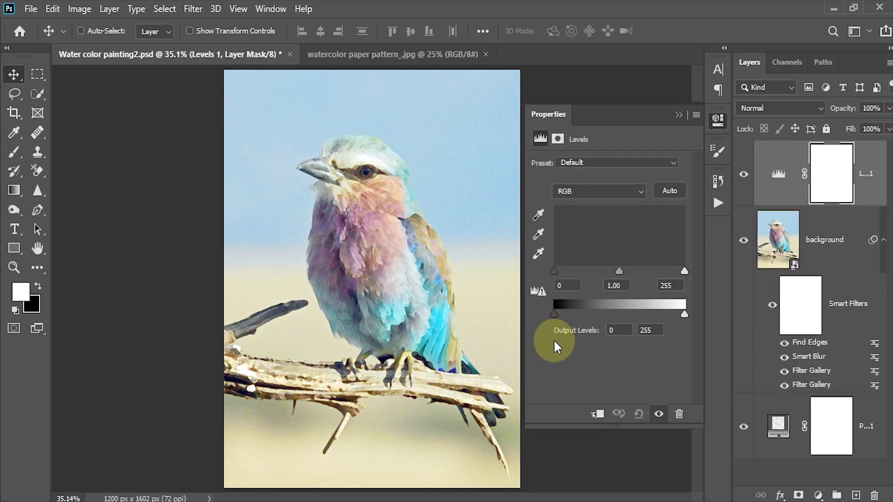
left_click(568, 285)
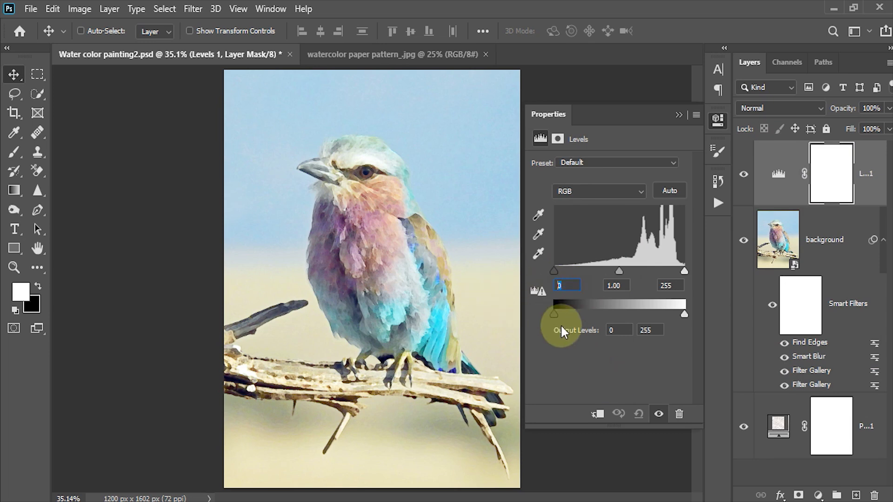
type("35")
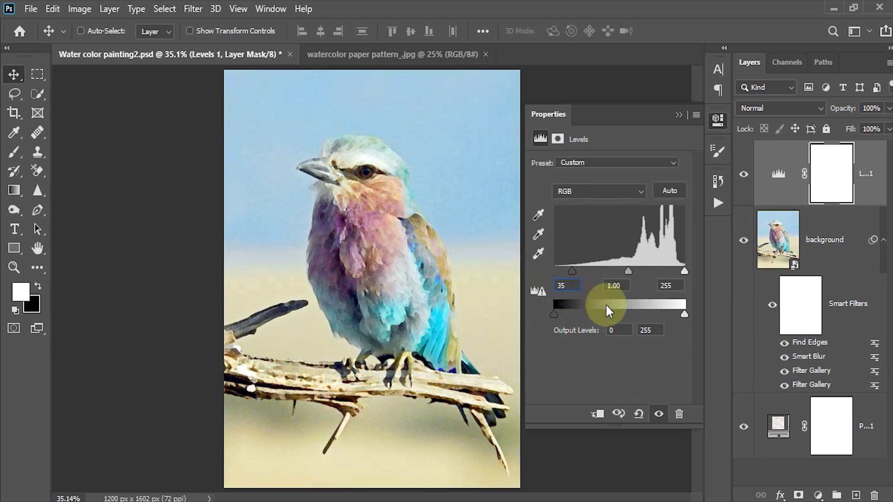
left_click(614, 285)
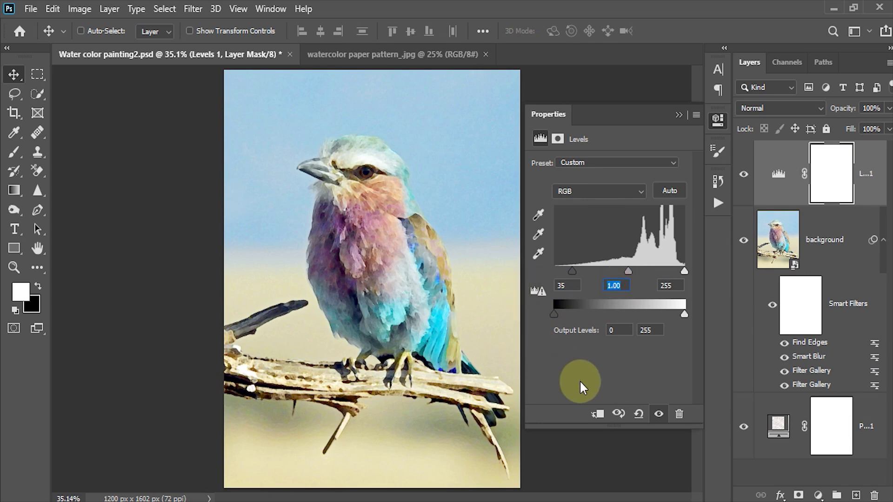
type(".8")
type("8")
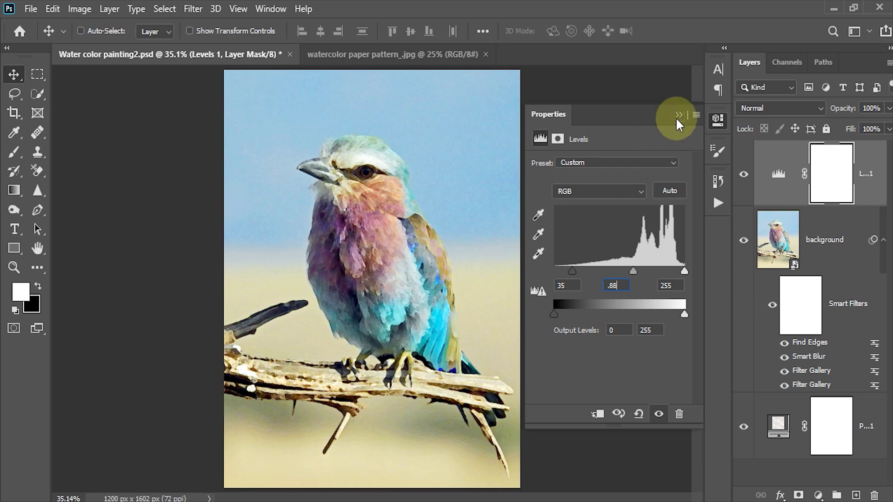
left_click(679, 116)
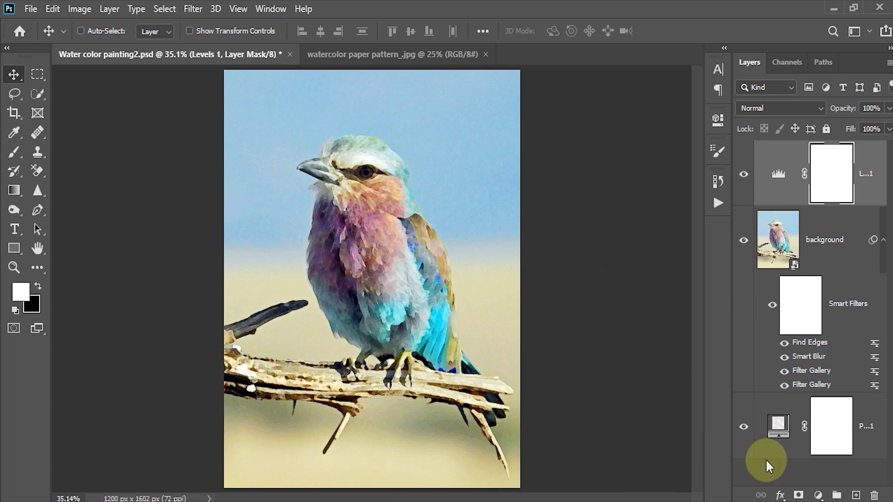
Step: Add a Vibrance adjustment at Vibrance +100 and Saturation +20, then save the file
left_click(818, 496)
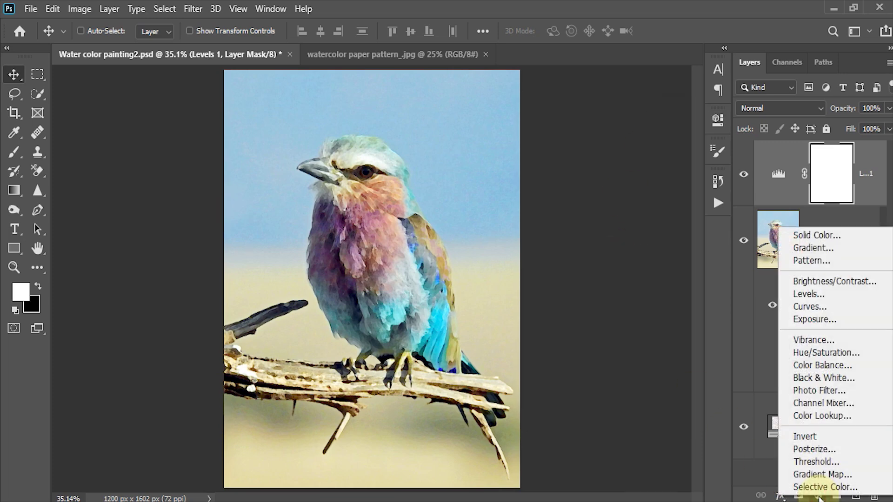
left_click(814, 340)
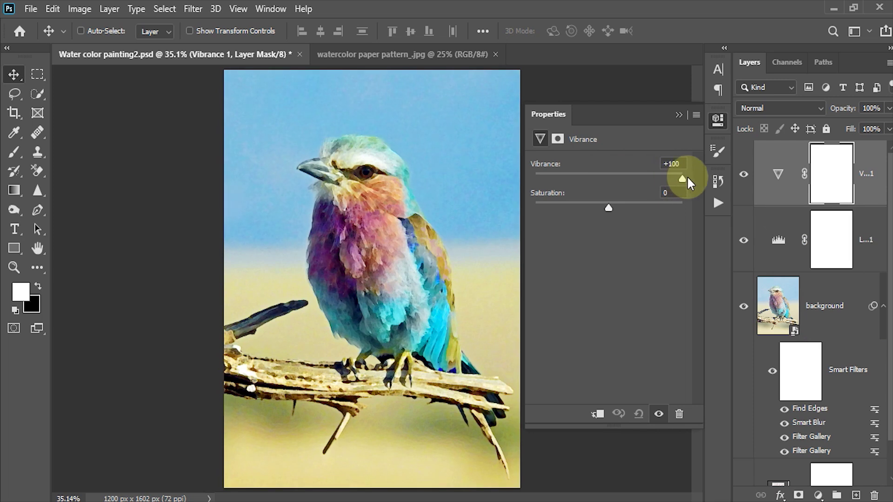
left_click(608, 207)
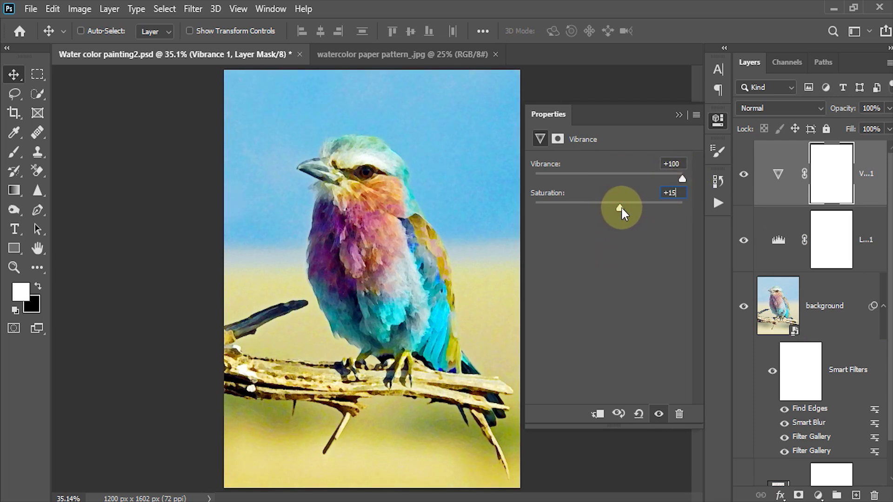
left_click(679, 117)
key("ctrl+s")
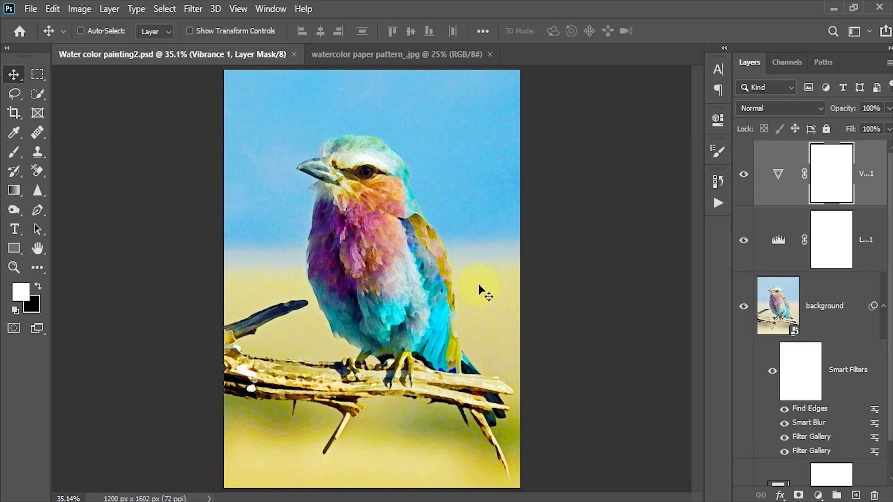
Step: Hide the bird layer entirely behind a black layer mask and switch to the Brush tool
left_click(778, 312)
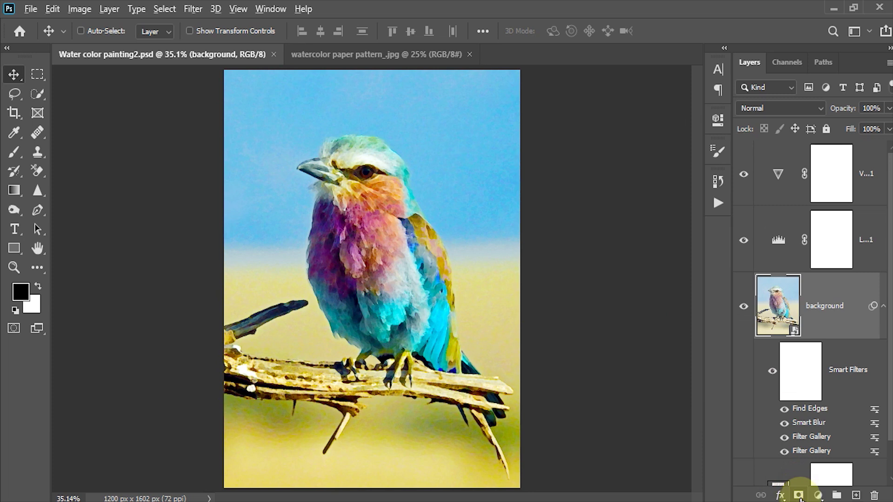
left_click(799, 496, "alt")
left_click(828, 318)
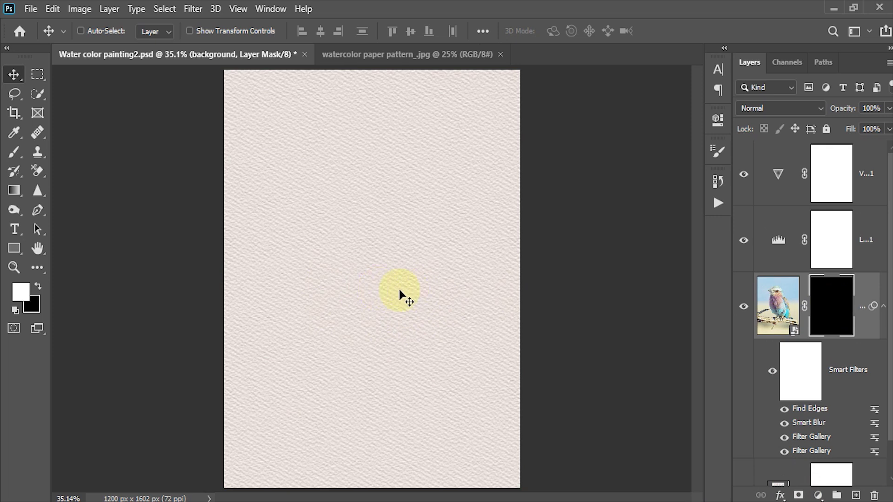
key("b")
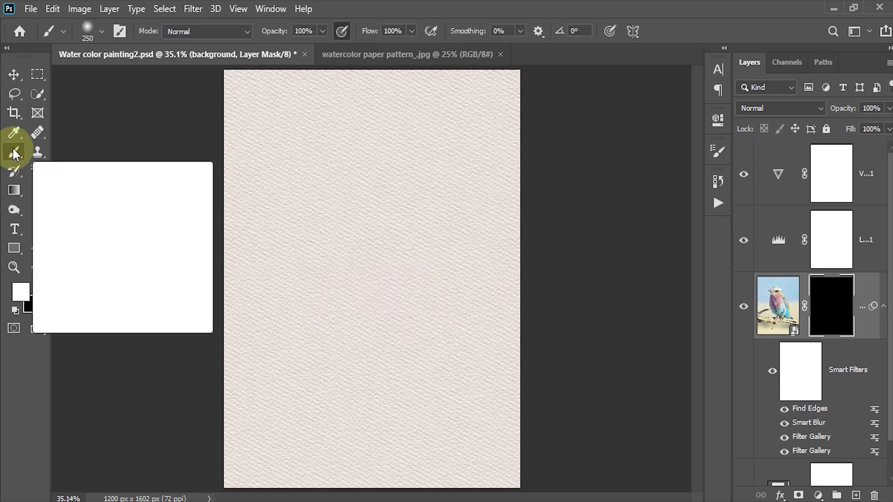
Step: Load the Legacy Brushes set into the brush preset picker
left_click(102, 32)
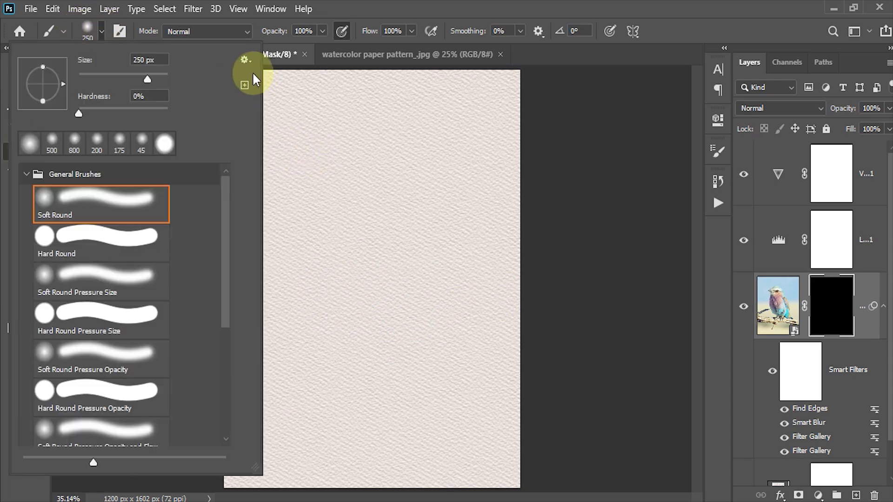
left_click_drag(227, 255, 224, 349)
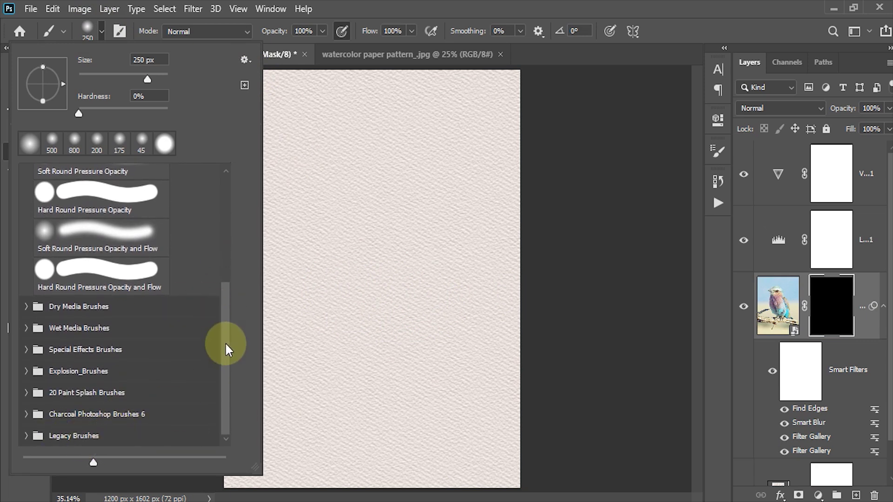
left_click_drag(225, 349, 233, 216)
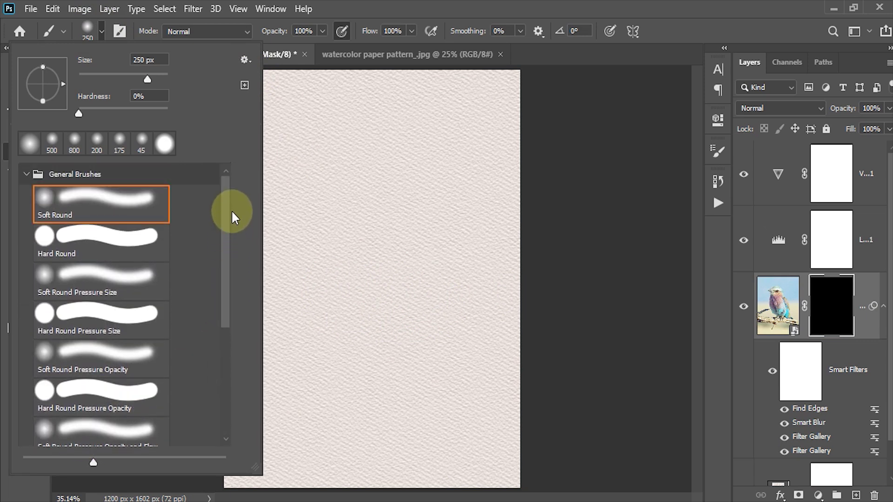
left_click(245, 62)
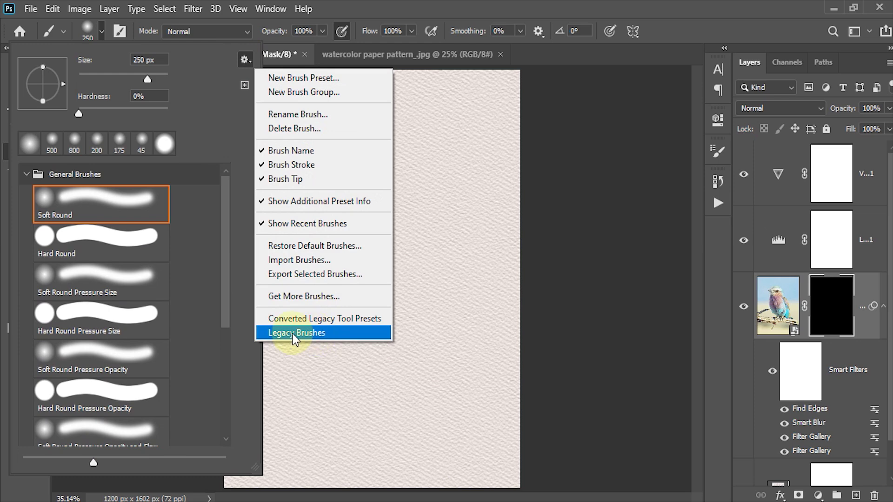
left_click(225, 255)
left_click_drag(226, 274, 225, 419)
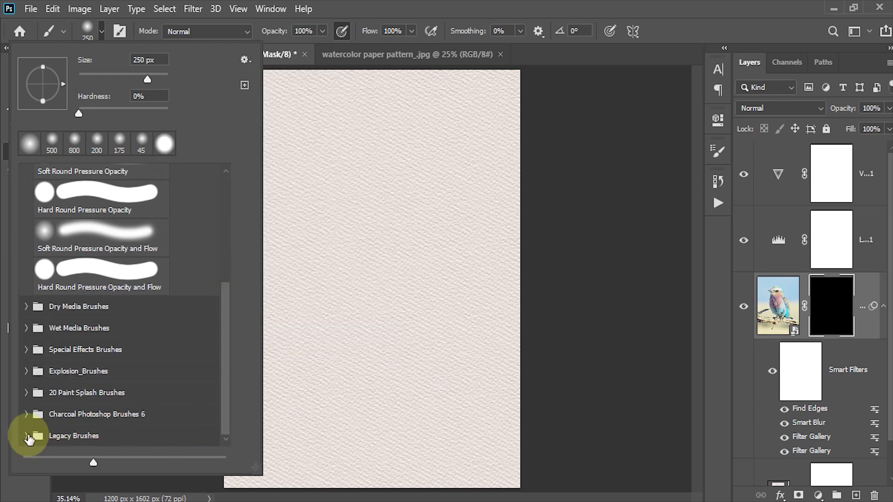
Step: Select the Wet Media Watercolor Textured Surface brush and enlarge it
left_click(26, 436)
left_click_drag(225, 289, 223, 398)
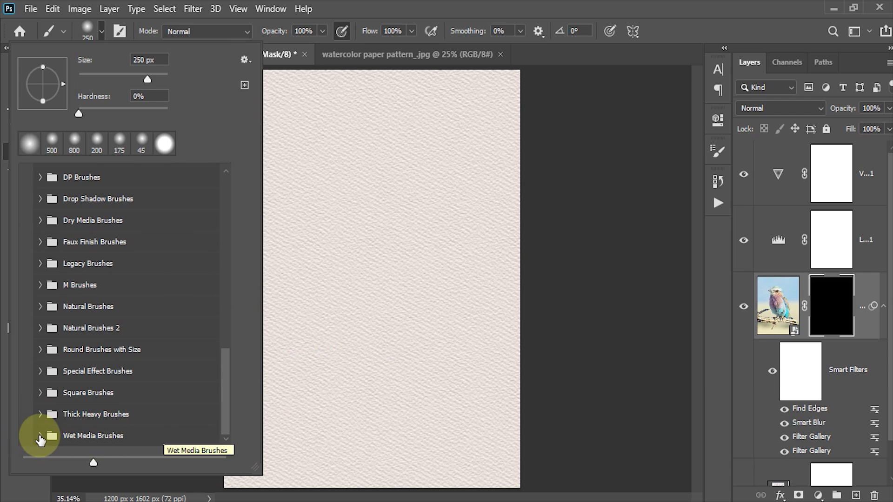
left_click(40, 440)
left_click_drag(225, 264, 226, 424)
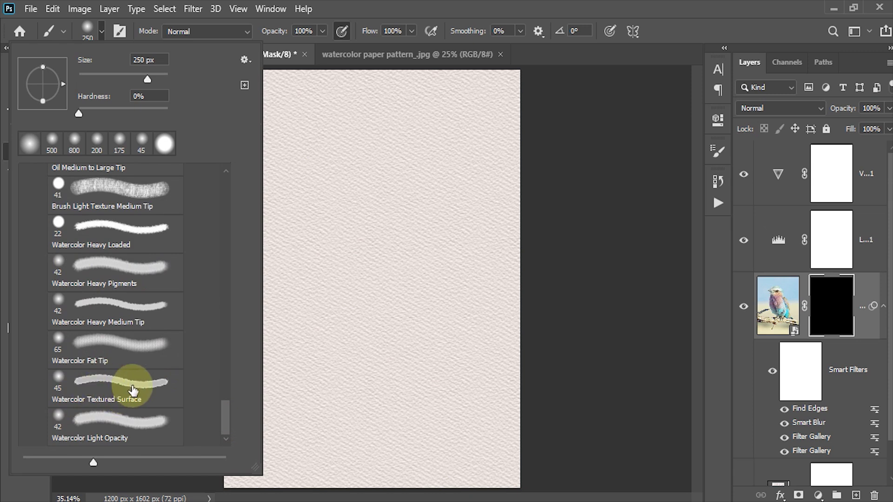
left_click(132, 386)
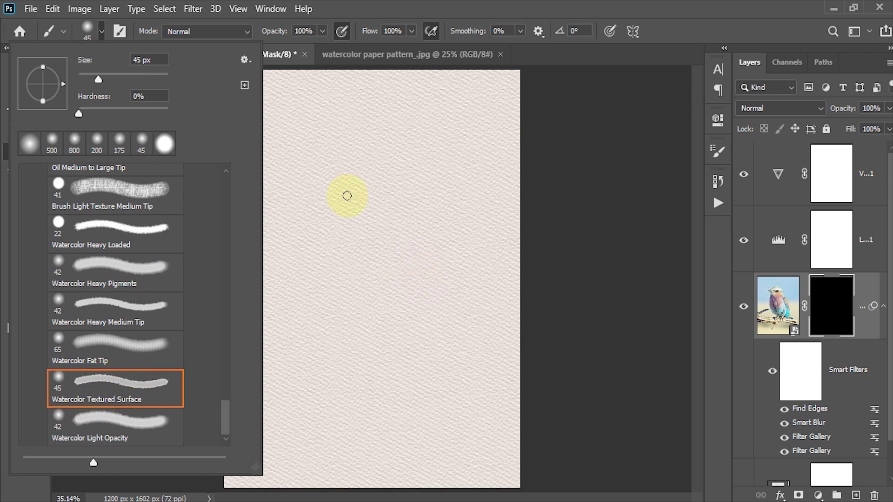
key("Return")
key("bracketright")
key("bracketright")
key("bracketright")
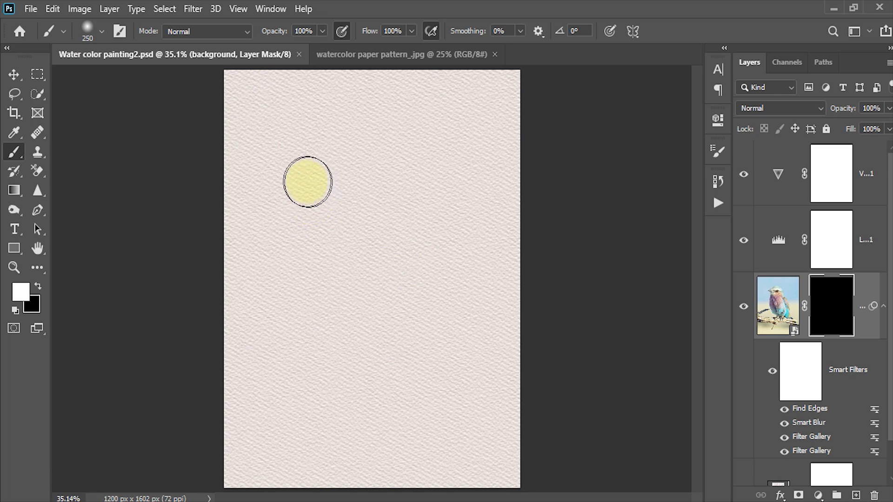
Step: Paint white on the mask to reveal the bird's back, body, chest and the sky at its left edge
mouse_move(281, 181)
left_mouse_down()
mouse_move(360, 135)
mouse_move(349, 265)
mouse_move(425, 233)
mouse_move(375, 355)
mouse_move(349, 369)
mouse_move(329, 254)
mouse_move(344, 200)
mouse_move(399, 229)
mouse_move(447, 346)
mouse_move(434, 243)
mouse_move(468, 289)
mouse_move(434, 383)
mouse_move(409, 376)
mouse_move(368, 385)
mouse_move(370, 395)
mouse_move(379, 389)
mouse_move(434, 405)
mouse_move(458, 315)
mouse_move(449, 363)
mouse_move(455, 321)
mouse_move(442, 250)
mouse_move(391, 159)
mouse_move(328, 143)
mouse_move(367, 279)
mouse_move(349, 339)
mouse_move(321, 279)
mouse_move(319, 299)
mouse_move(355, 365)
mouse_move(343, 393)
mouse_move(349, 412)
mouse_move(399, 425)
mouse_move(470, 409)
mouse_move(465, 339)
mouse_move(398, 300)
mouse_move(356, 335)
mouse_move(350, 362)
mouse_move(319, 289)
mouse_move(340, 241)
mouse_move(399, 160)
mouse_move(422, 188)
mouse_move(479, 339)
mouse_move(481, 259)
mouse_move(452, 231)
mouse_move(320, 358)
mouse_move(349, 399)
mouse_move(396, 425)
mouse_move(408, 405)
mouse_move(344, 200)
mouse_move(305, 169)
mouse_move(325, 186)
mouse_move(319, 200)
mouse_move(404, 254)
mouse_move(319, 319)
mouse_move(419, 309)
mouse_move(399, 369)
mouse_move(431, 398)
mouse_move(484, 399)
mouse_move(418, 381)
mouse_move(319, 319)
mouse_move(325, 360)
mouse_move(428, 323)
mouse_move(362, 367)
mouse_move(428, 376)
mouse_move(386, 390)
mouse_move(384, 255)
mouse_move(297, 302)
mouse_move(323, 155)
mouse_move(359, 129)
mouse_move(377, 148)
left_mouse_up()
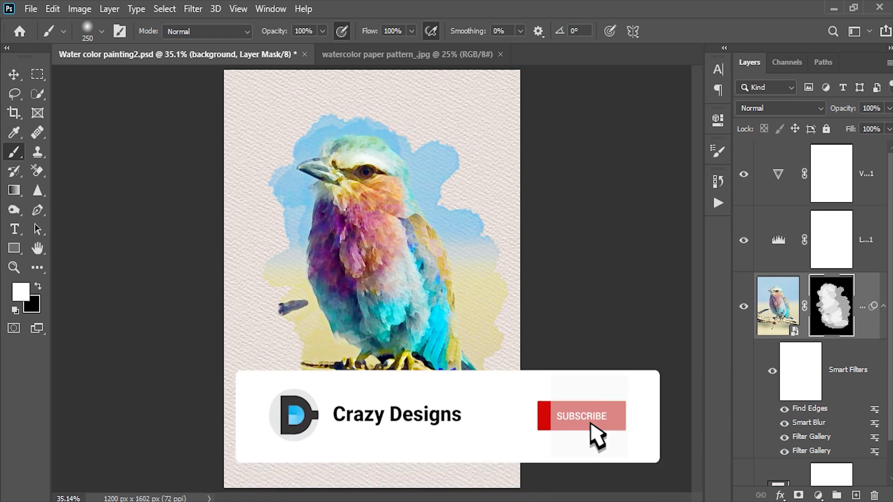
mouse_move(410, 144)
left_mouse_down()
mouse_move(430, 213)
mouse_move(458, 235)
mouse_move(474, 297)
left_mouse_up()
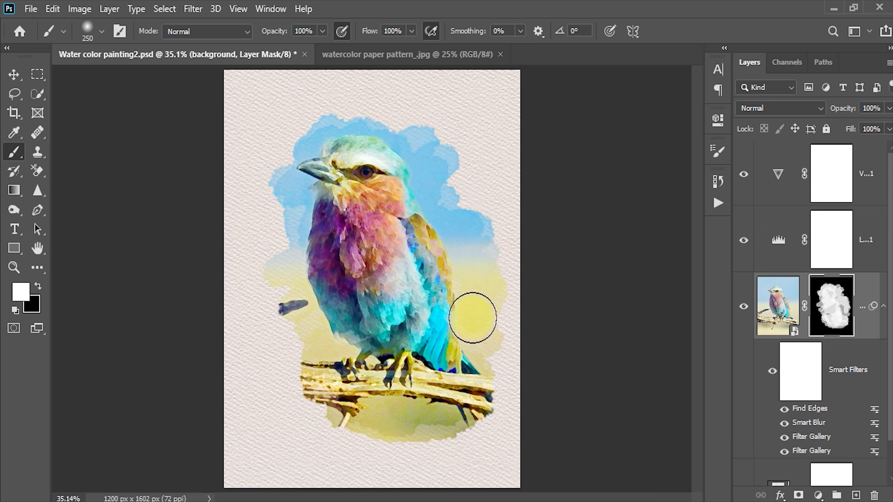
mouse_move(275, 235)
left_mouse_down()
mouse_move(305, 212)
mouse_move(285, 209)
left_mouse_up()
mouse_move(358, 272)
left_mouse_down()
mouse_move(389, 312)
mouse_move(299, 160)
mouse_move(302, 170)
mouse_move(359, 149)
mouse_move(378, 120)
mouse_move(326, 171)
left_mouse_up()
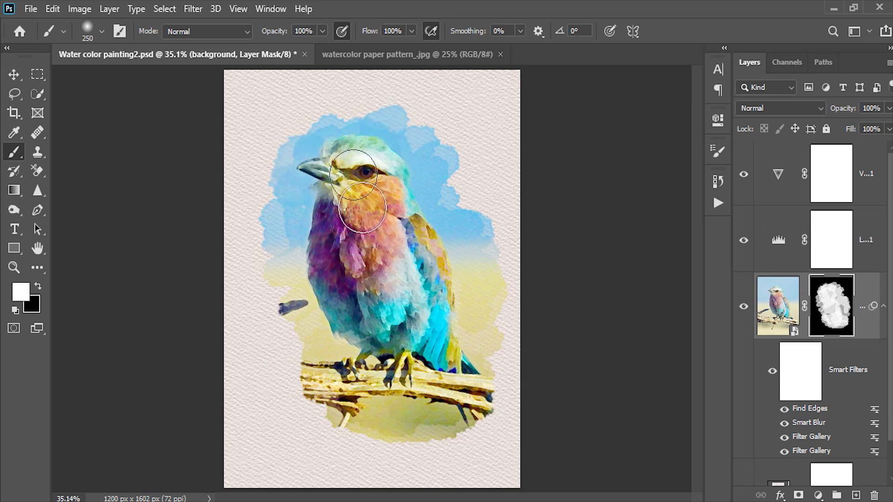
left_click(315, 31)
type("30")
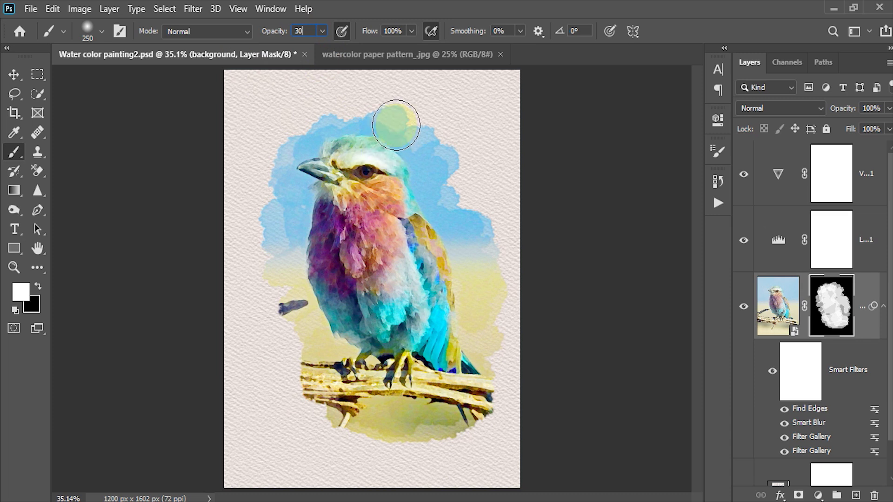
Step: Softly reveal the sky beside the head, the yellow down the right side, and the branch tip
left_click_drag(396, 123, 442, 130)
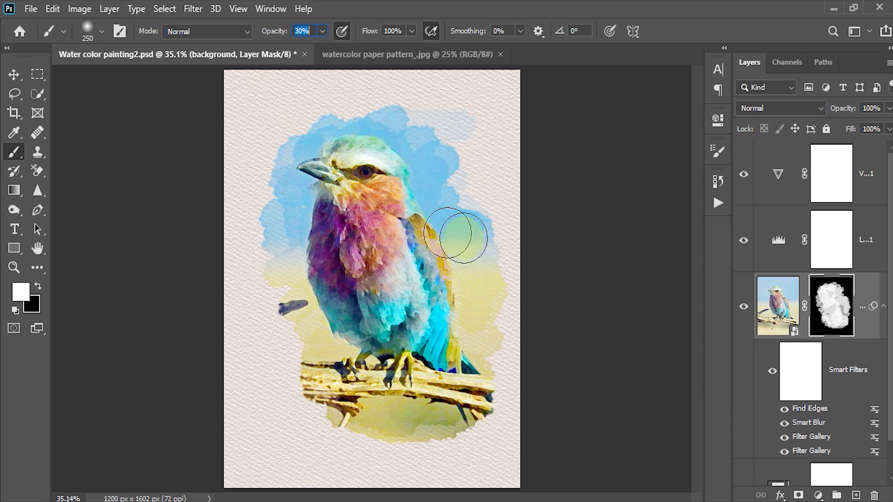
left_click_drag(483, 274, 492, 359)
mouse_move(494, 370)
left_mouse_down()
mouse_move(455, 434)
mouse_move(461, 429)
mouse_move(439, 441)
mouse_move(449, 430)
mouse_move(470, 439)
mouse_move(514, 475)
mouse_move(515, 457)
left_mouse_up()
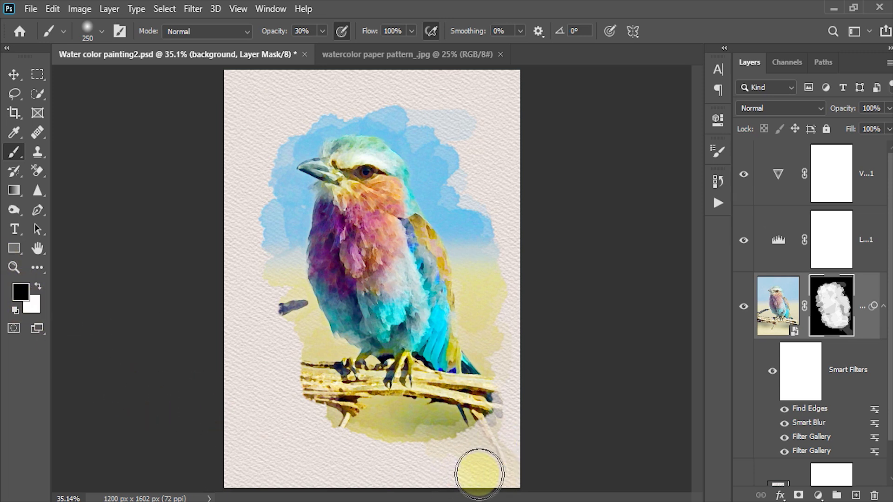
mouse_move(484, 483)
left_mouse_down()
mouse_move(481, 466)
mouse_move(514, 465)
left_mouse_up()
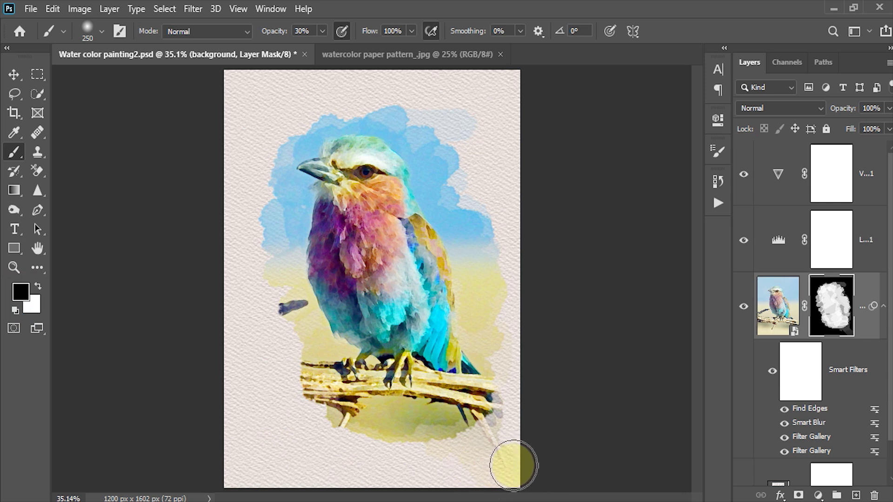
Step: Retype the brush opacity (50, then back to full) and switch to painting with white
left_click(305, 31)
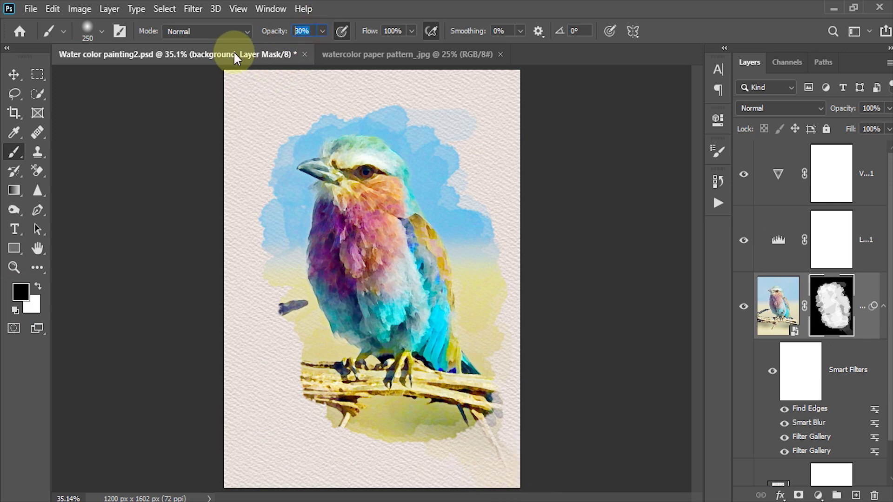
type("50")
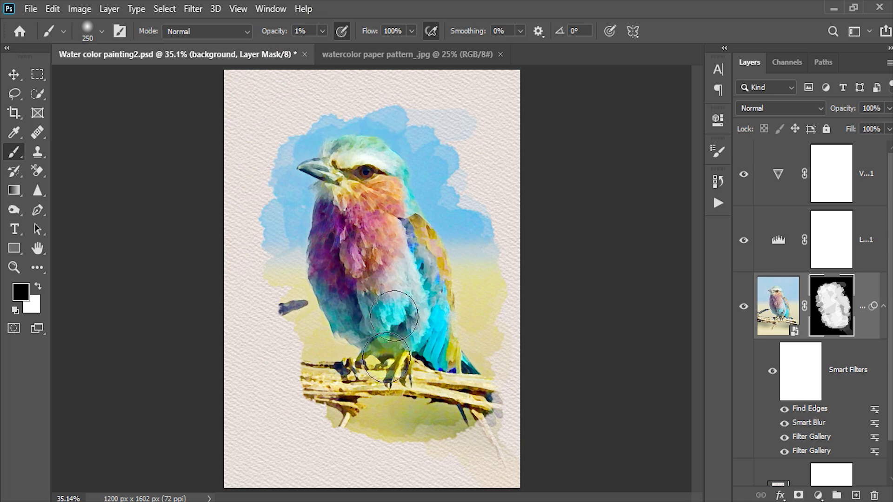
key("0")
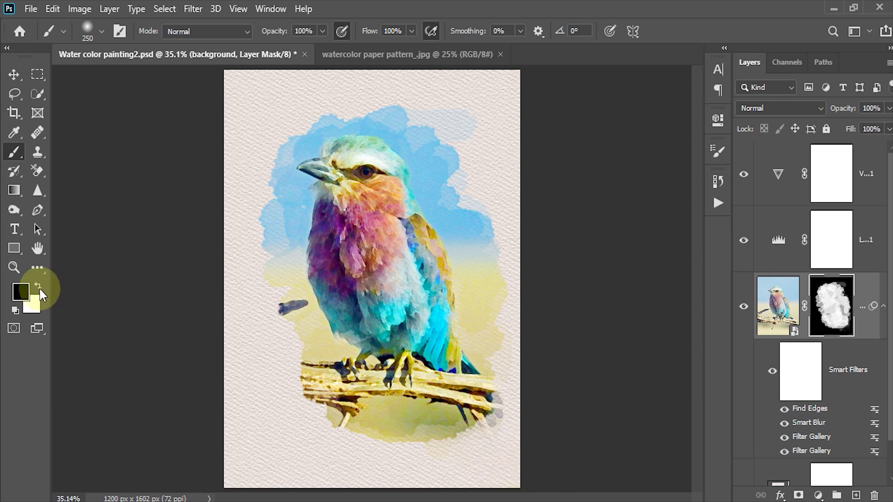
left_click(38, 287)
left_click(307, 31)
type("30")
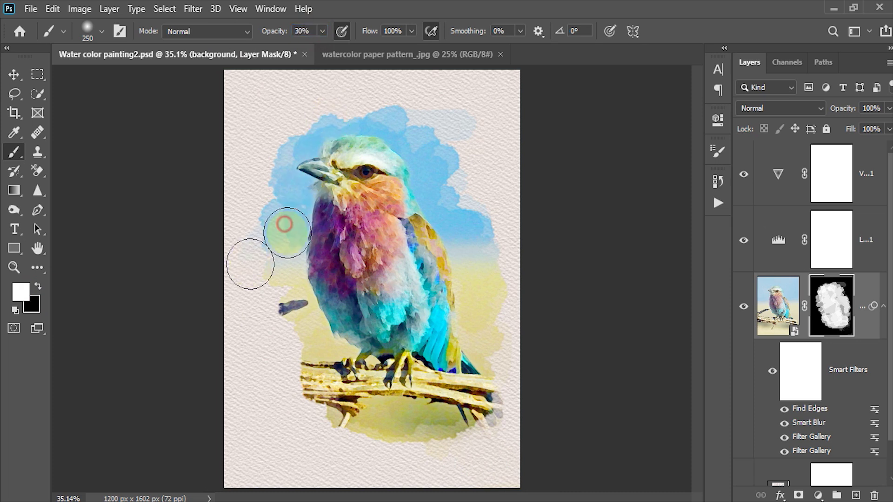
Step: Try soft strokes left of the chest and near the branch's left end, then undo them
left_click_drag(302, 304, 242, 327)
key("ctrl+z")
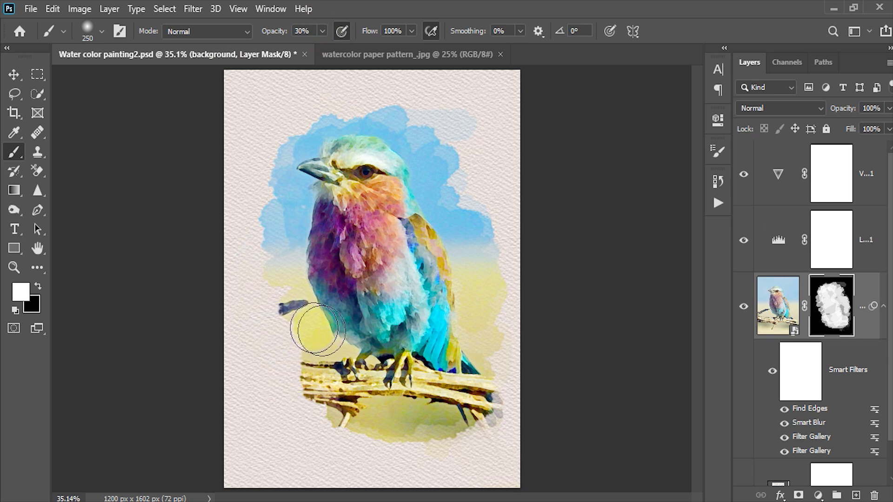
mouse_move(299, 353)
left_mouse_down()
mouse_move(295, 398)
mouse_move(333, 448)
left_mouse_up()
key("ctrl+z")
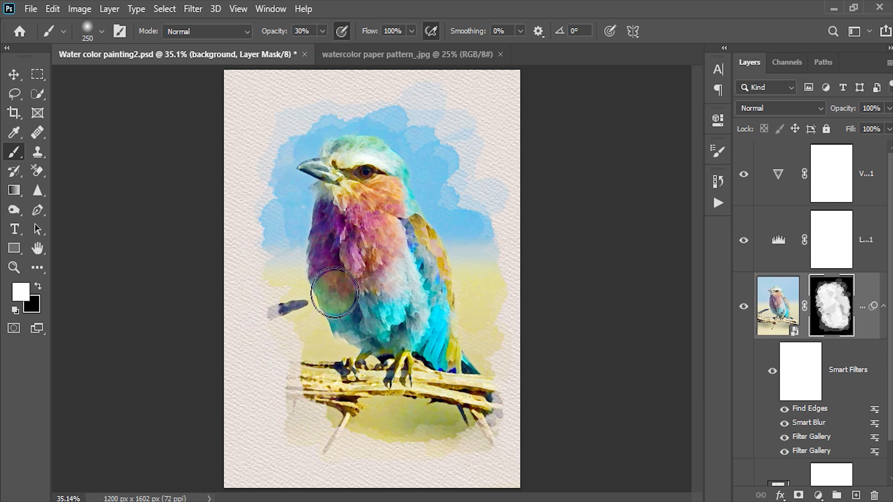
key("ctrl+z")
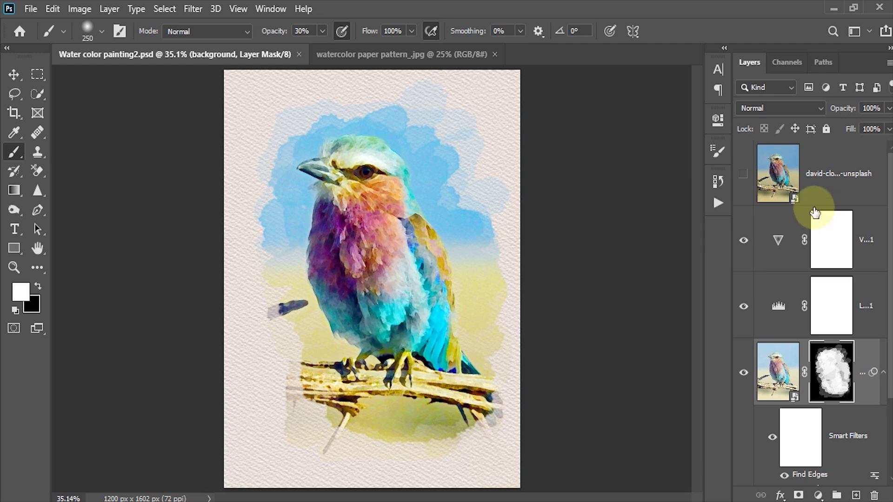
left_click(744, 177, "alt")
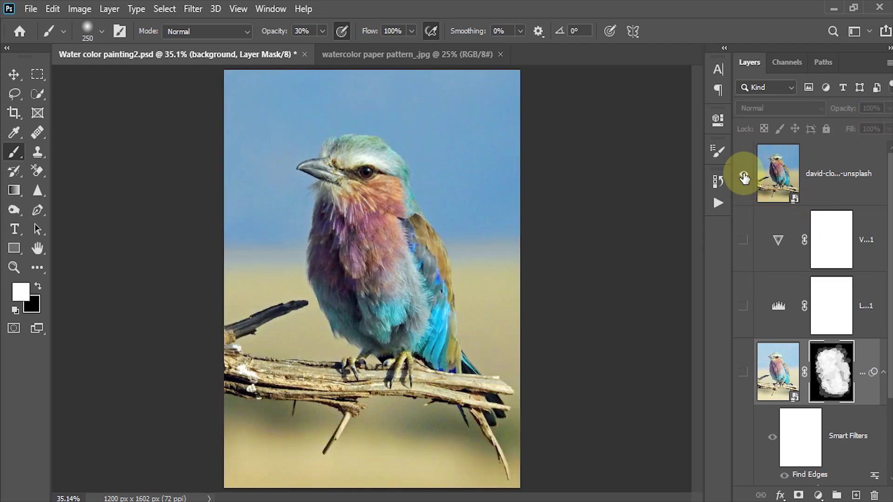
left_click(744, 176, "alt")
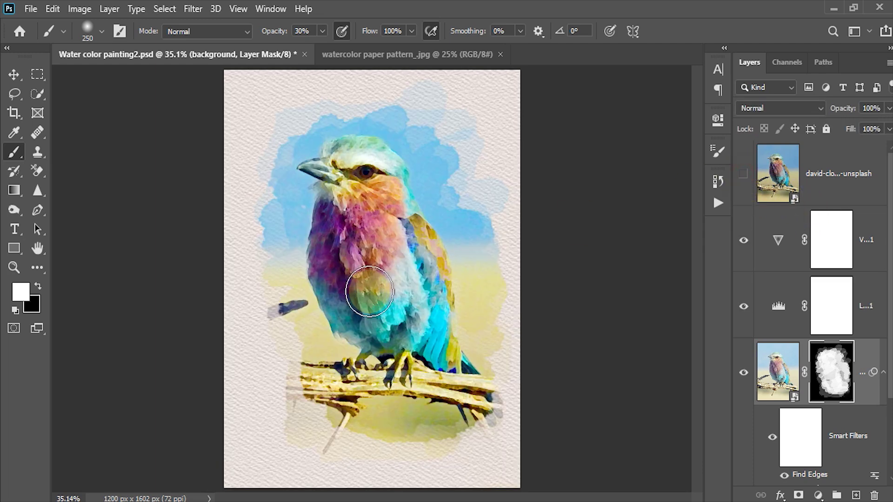